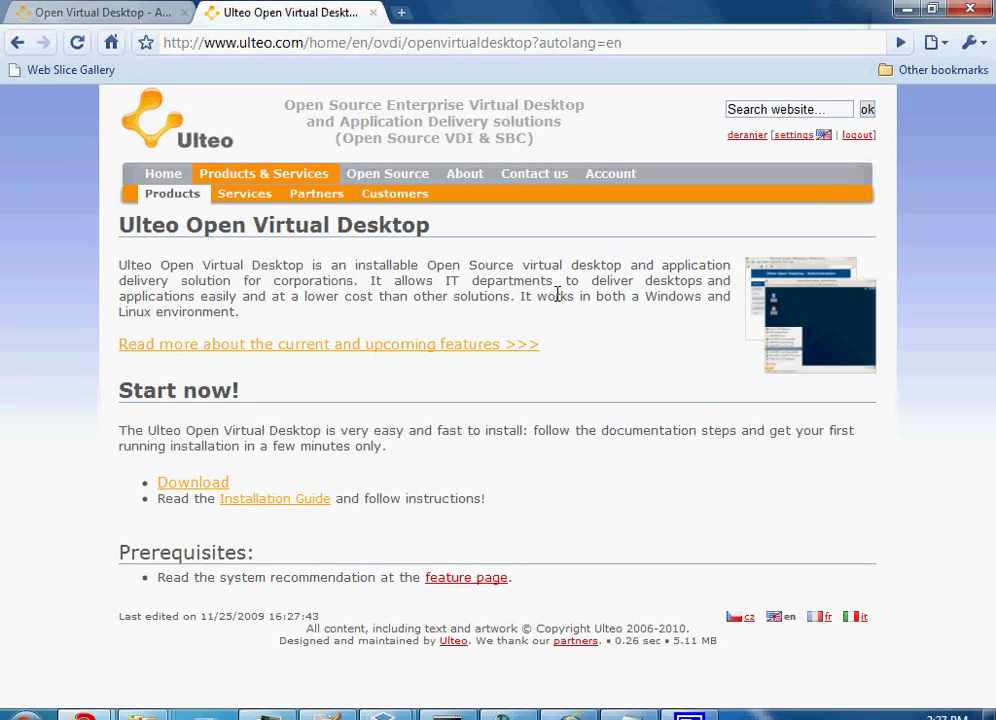
# - Move the Ulteo VirtualBox terminal window aside and minimize it to reveal the product page
pyautogui.moveTo(383, 716)
pyautogui.click(482, 640)
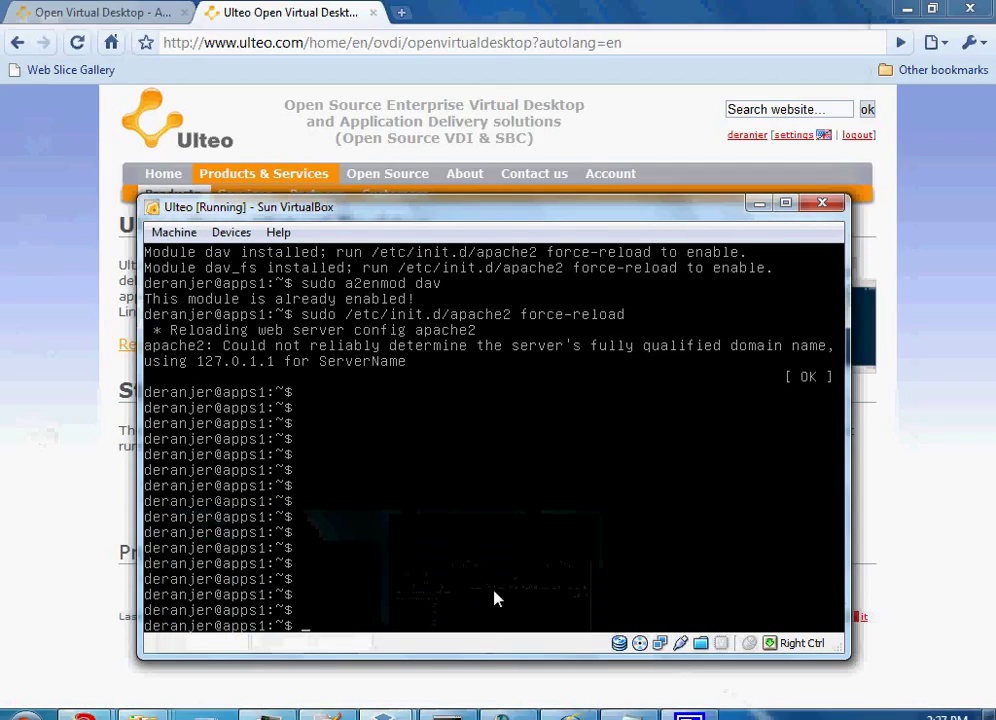
pyautogui.moveTo(411, 206); pyautogui.dragTo(387, 197)
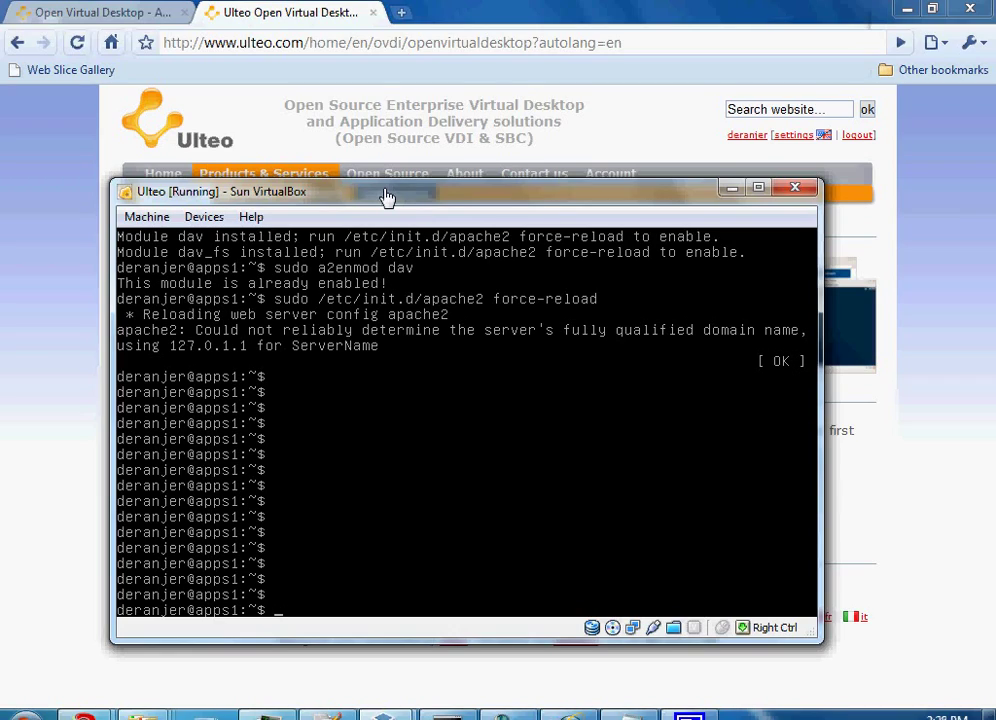
pyautogui.click(732, 187)
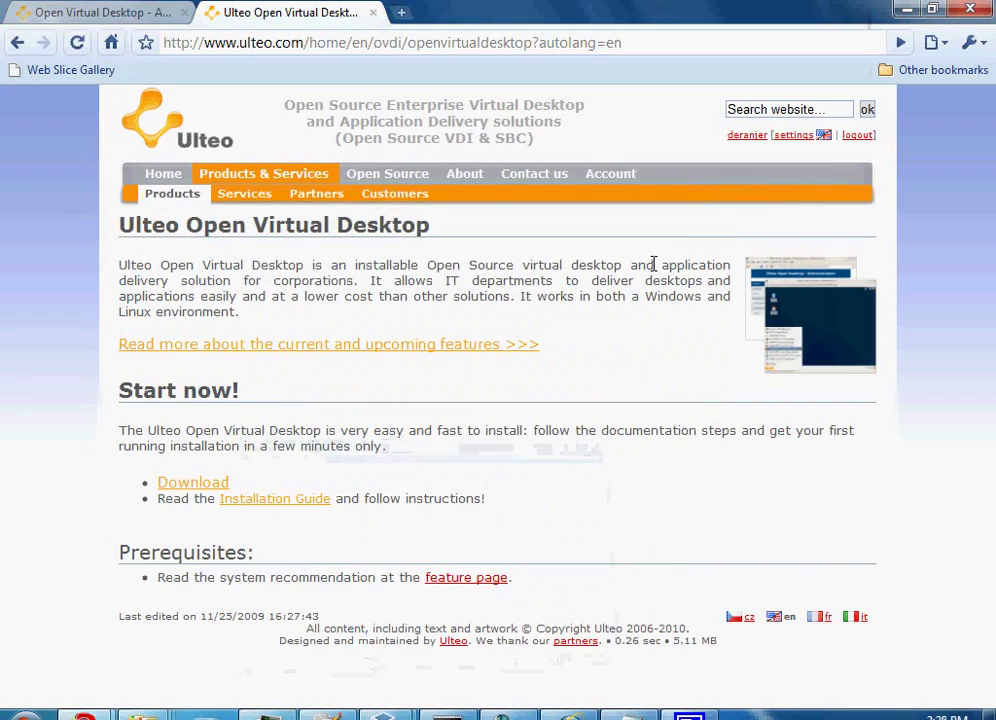
# - Show the Chrome admin login page, highlight its server address, then go to Internet Explorer
pyautogui.click(89, 10)
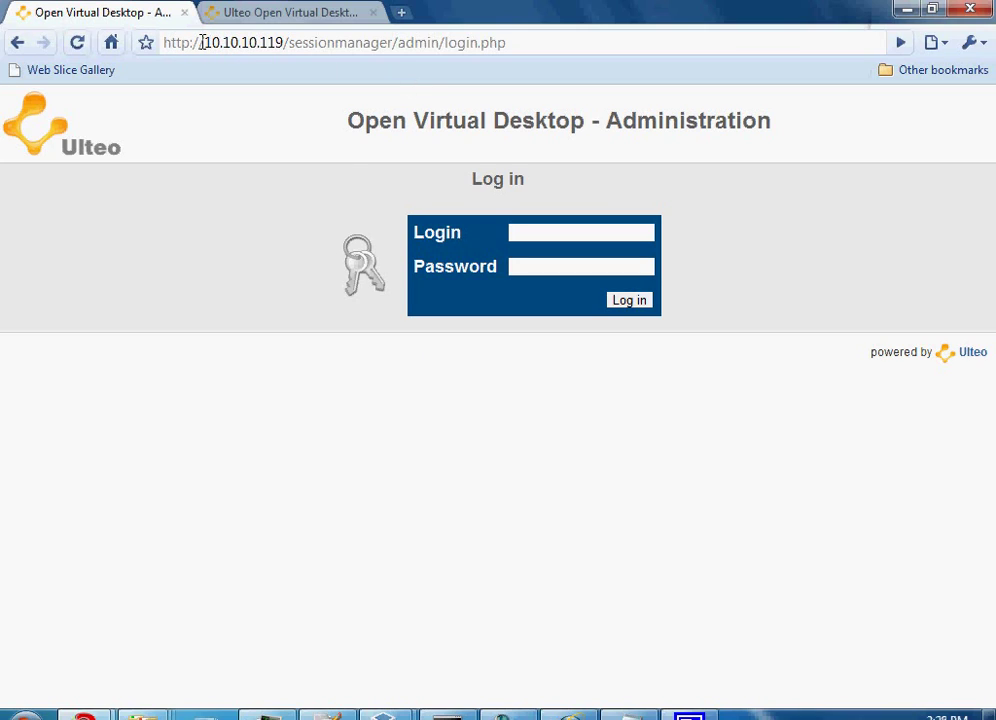
pyautogui.moveTo(203, 42); pyautogui.dragTo(400, 42)
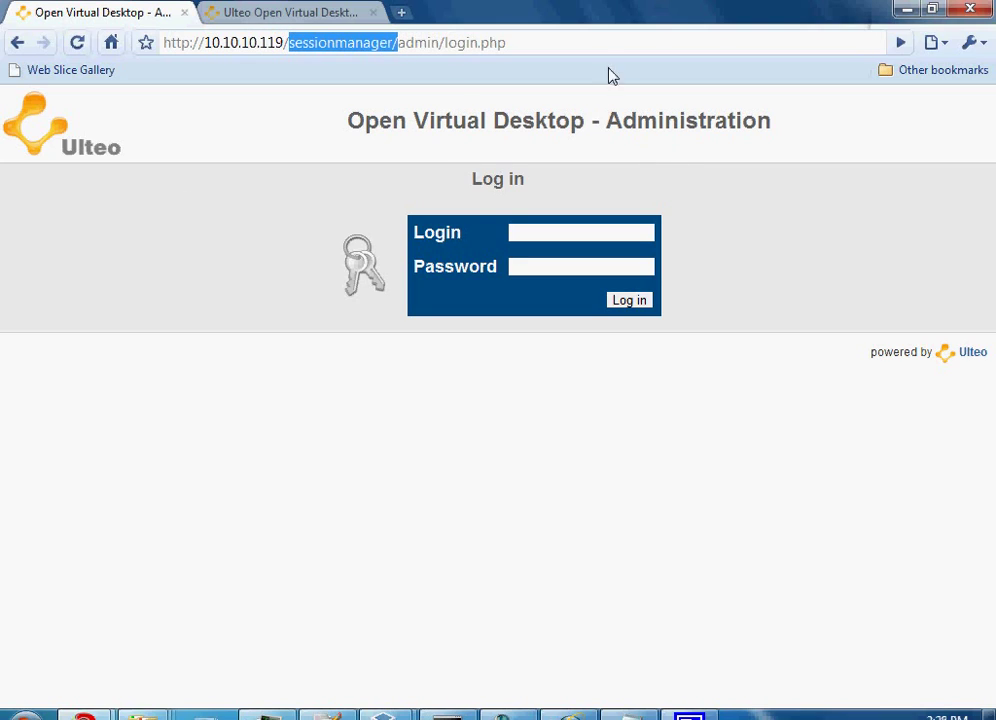
pyautogui.click(590, 40)
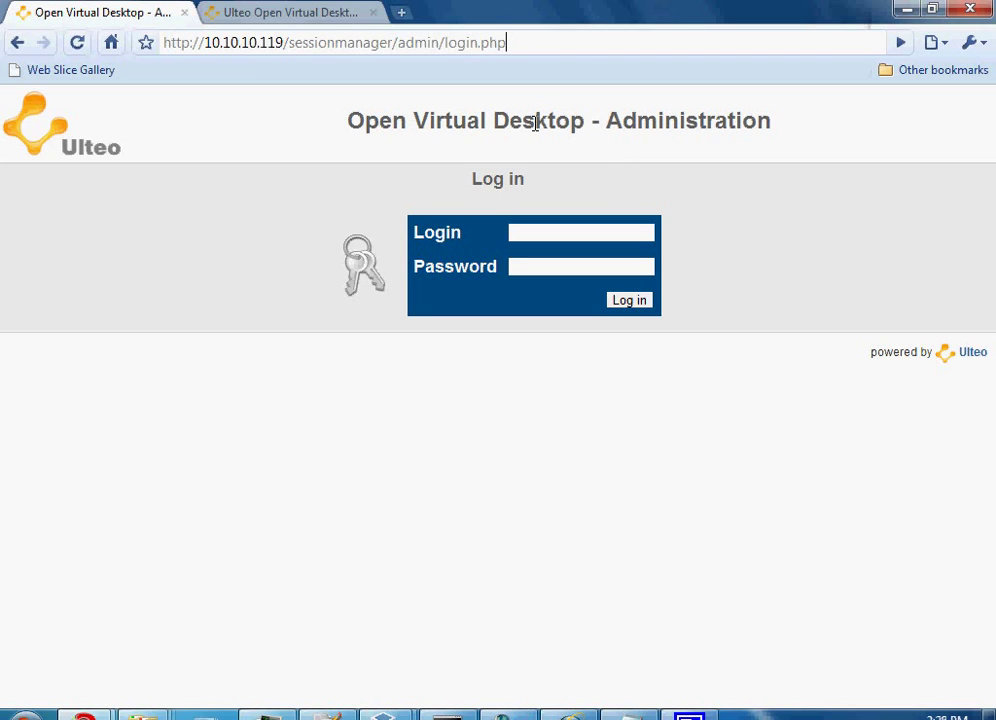
pyautogui.hotkey('alt', 'Tab')
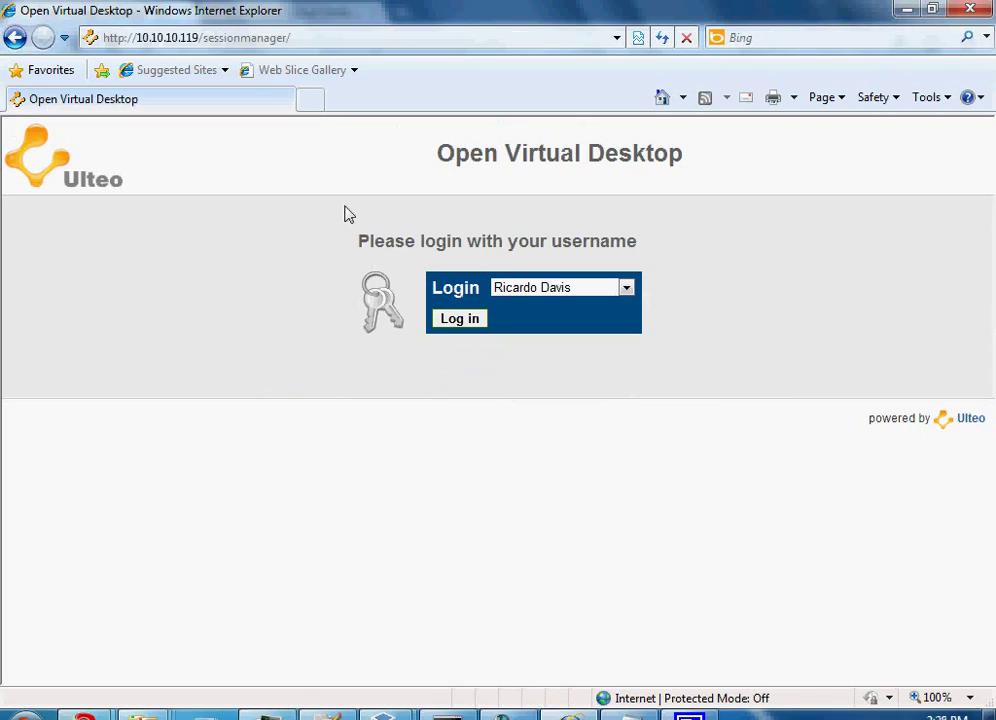
# - Review the IE login's user list and portal address, keeping the preset user selected
pyautogui.click(624, 289)
pyautogui.click(624, 289)
pyautogui.click(305, 38)
pyautogui.click(313, 37)
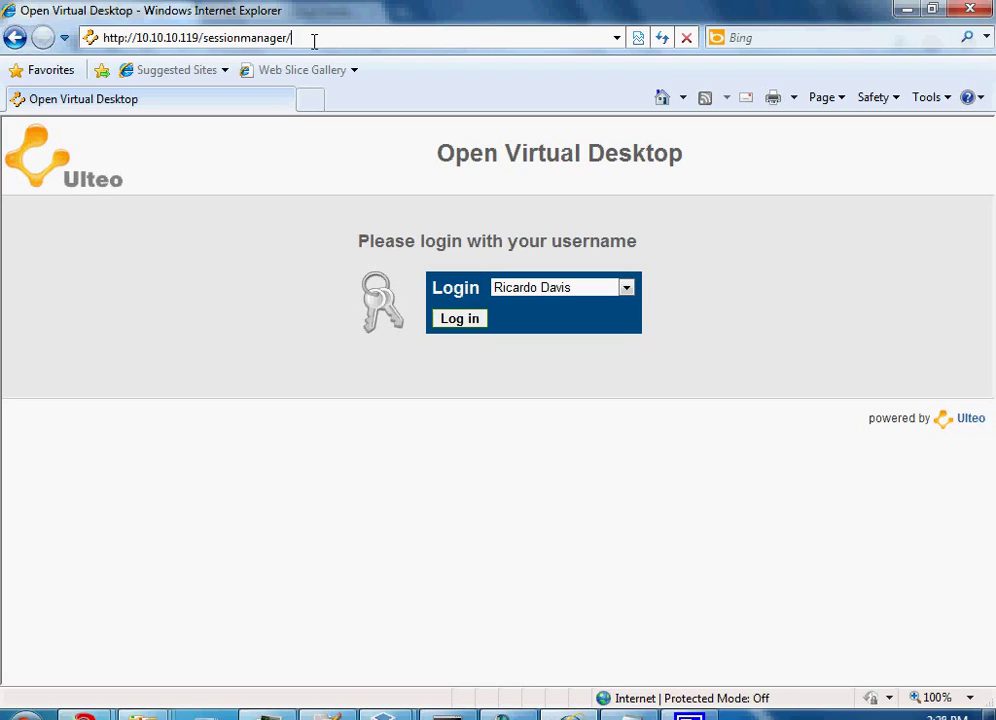
# - Minimize IE, sign in as admin with the account password, skip saving it, and list servers
pyautogui.click(907, 10)
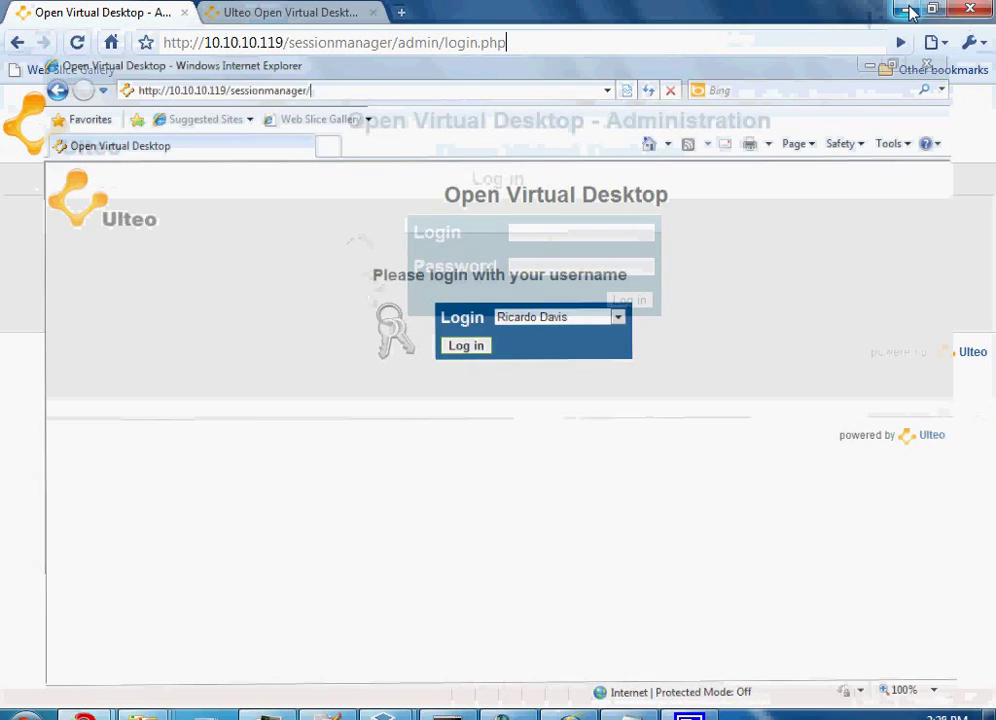
pyautogui.click(548, 230)
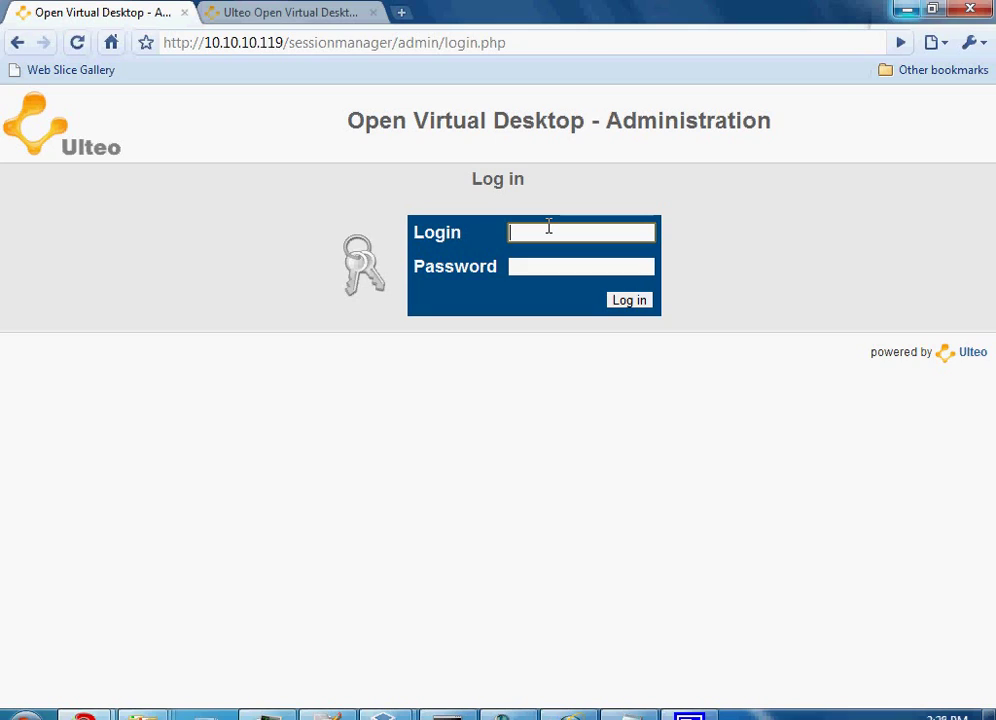
pyautogui.write('admin')
pyautogui.press('Tab')
pyautogui.write('ad')
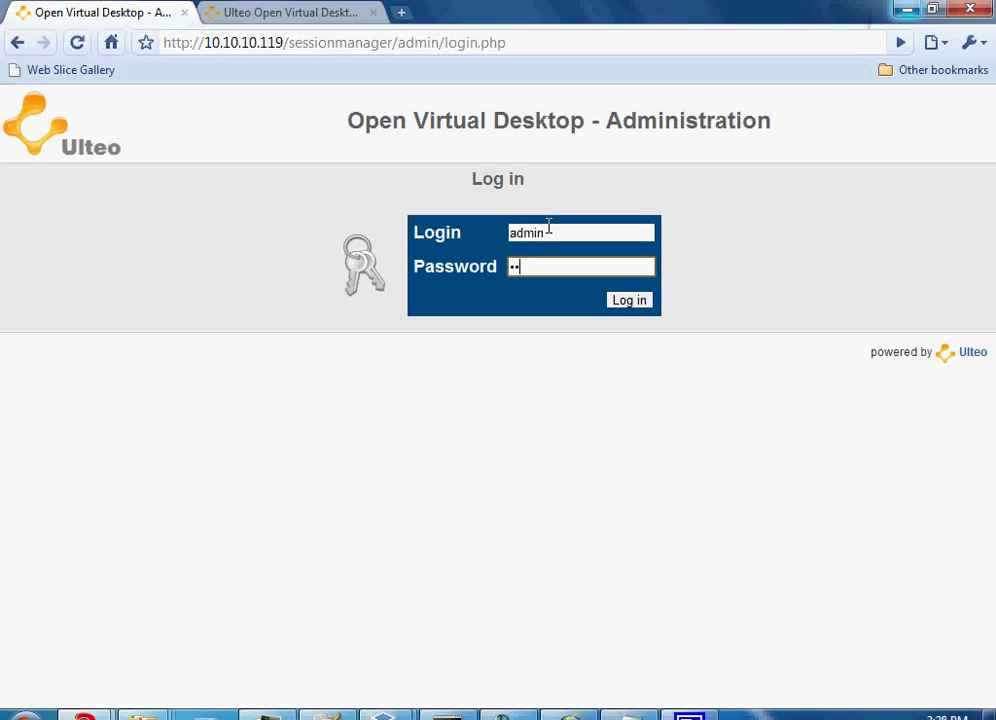
pyautogui.write('minpass')
pyautogui.click(629, 300)
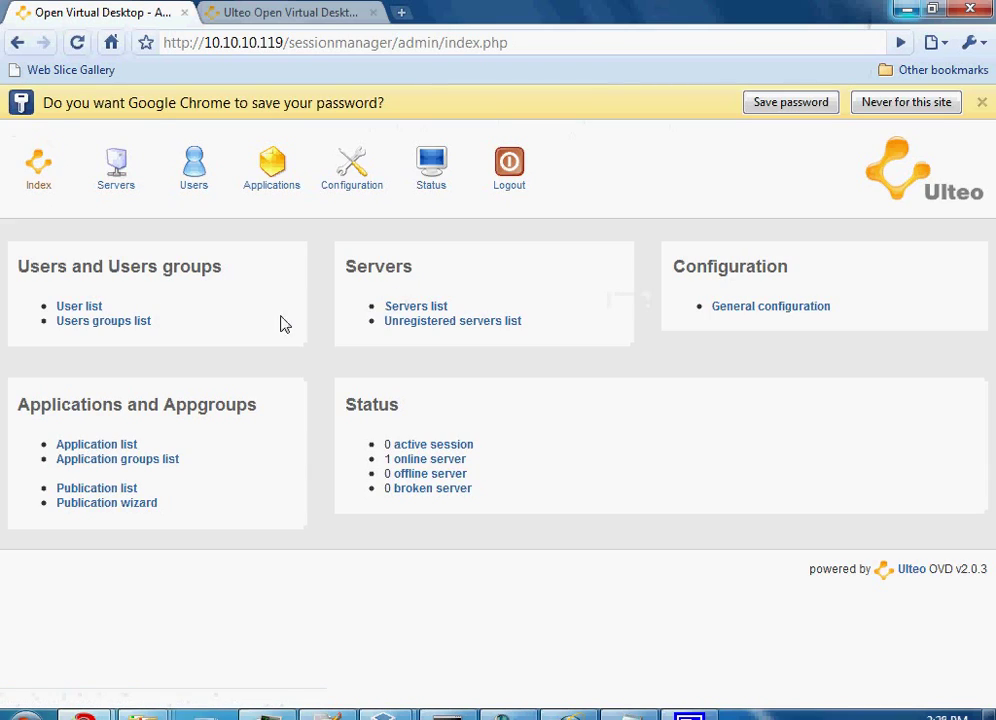
pyautogui.click(981, 102)
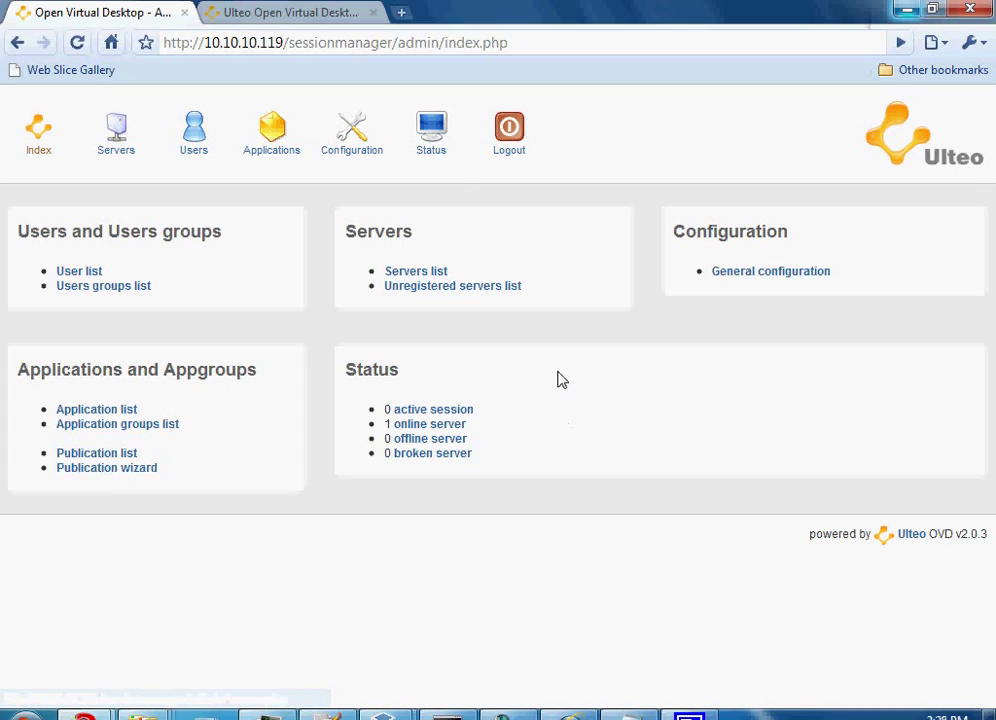
pyautogui.click(115, 132)
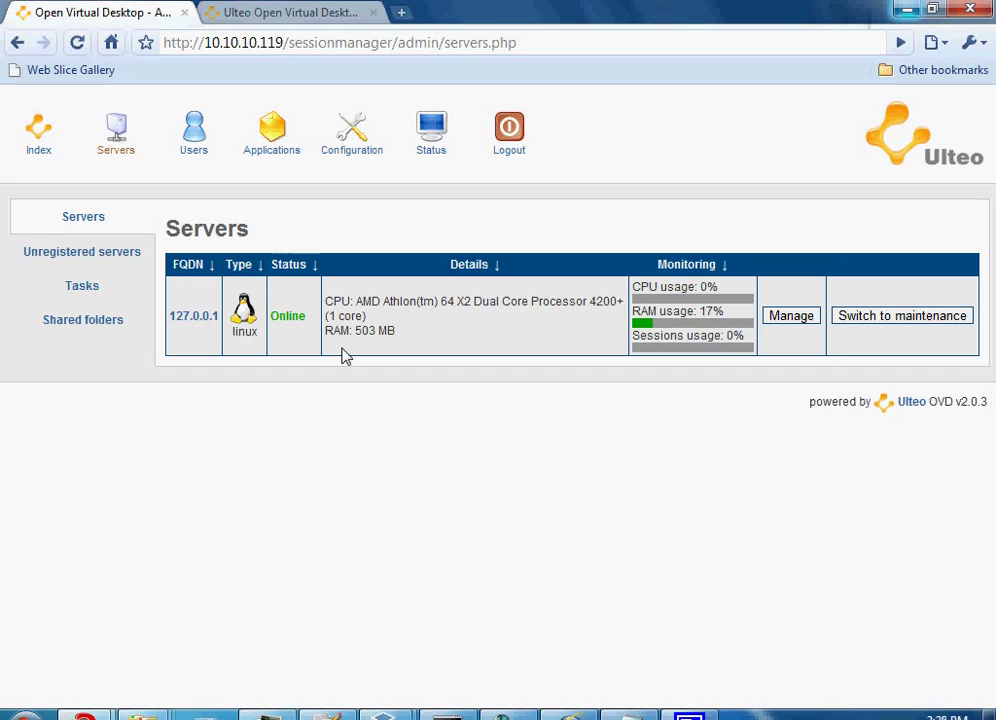
pyautogui.click(414, 698)
pyautogui.click(734, 189)
pyautogui.click(791, 316)
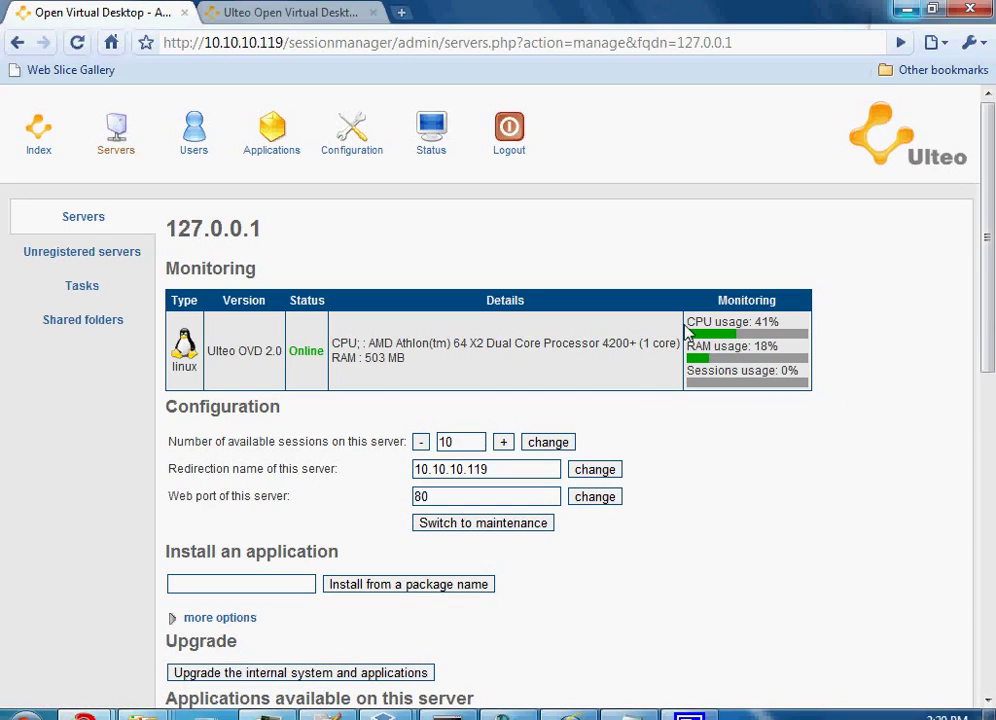
pyautogui.moveTo(686, 328); pyautogui.dragTo(816, 385)
pyautogui.click(872, 381)
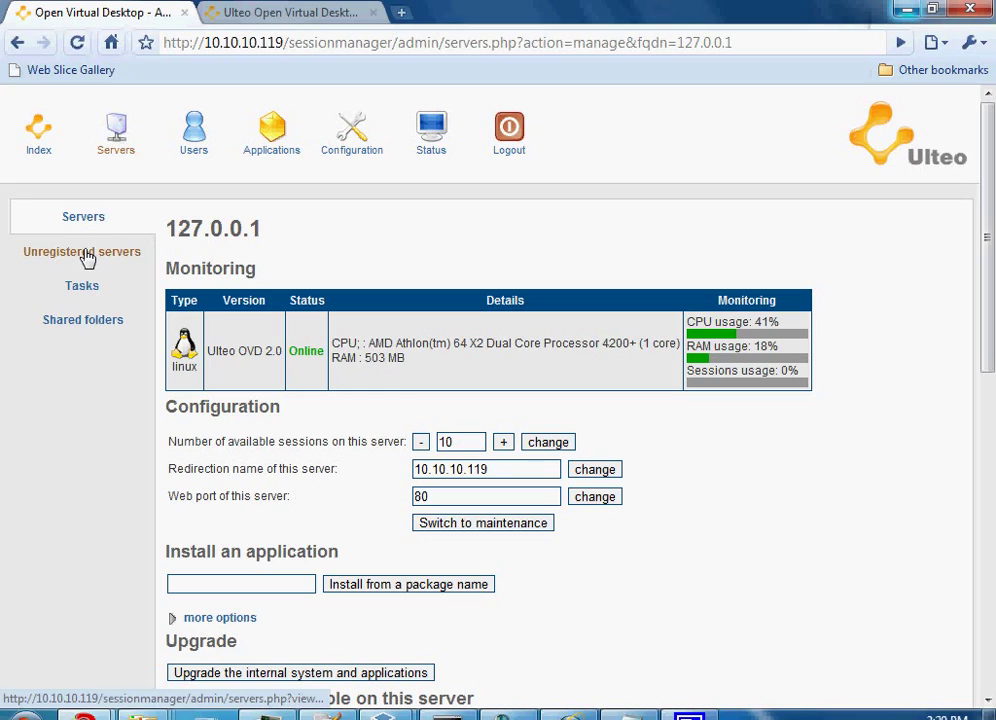
pyautogui.click(87, 255)
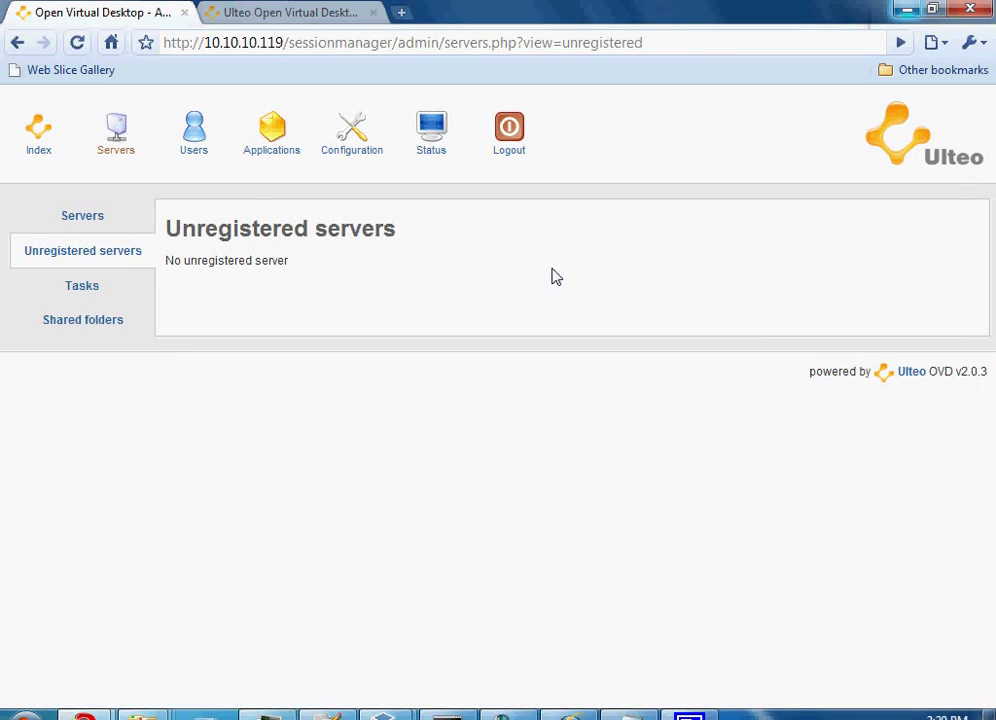
pyautogui.click(81, 218)
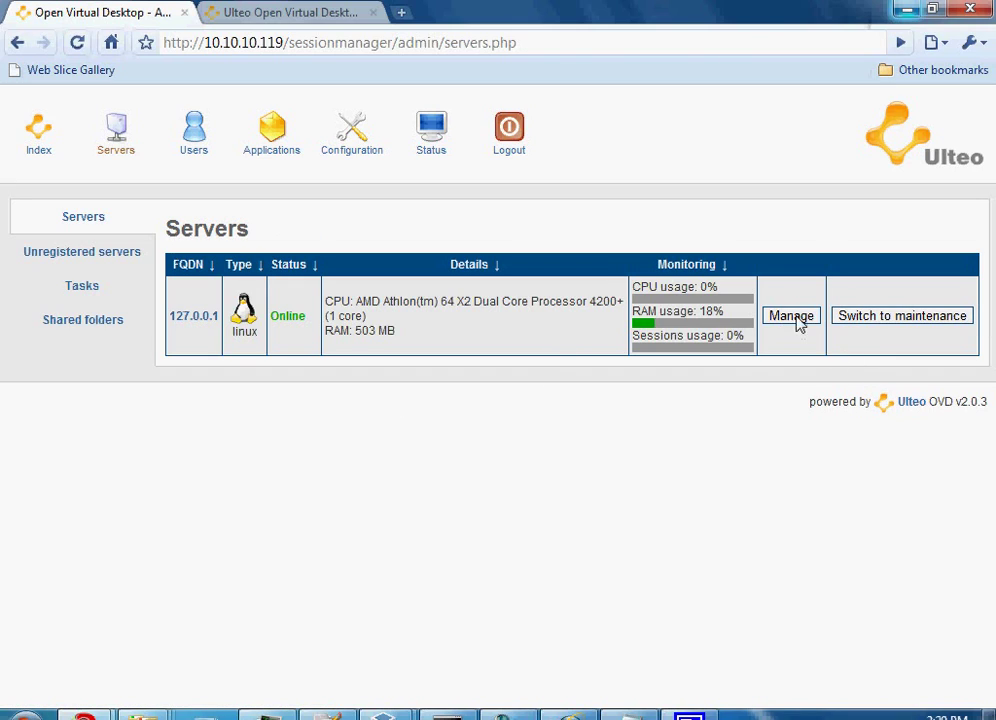
pyautogui.click(797, 322)
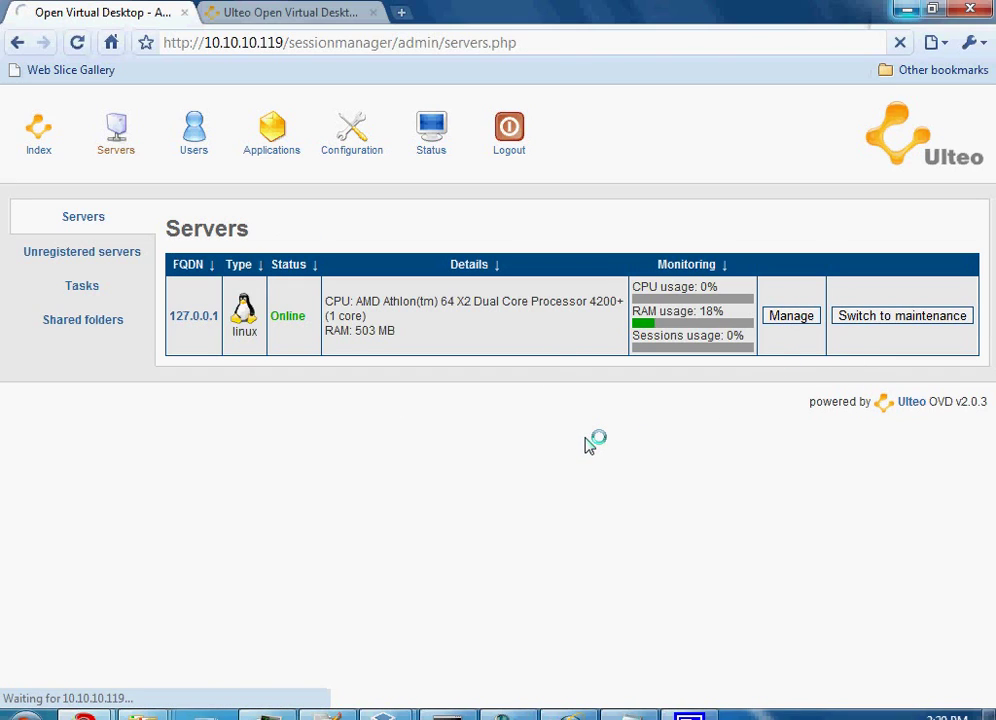
pyautogui.scroll(-1, 279, 371)
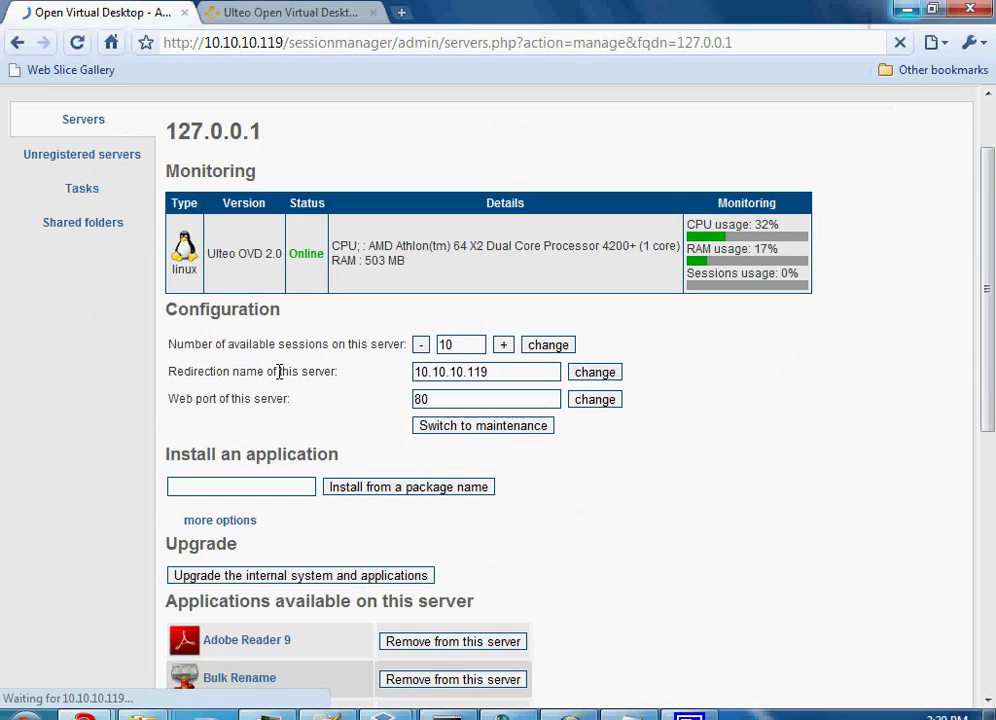
pyautogui.moveTo(232, 344); pyautogui.dragTo(405, 344)
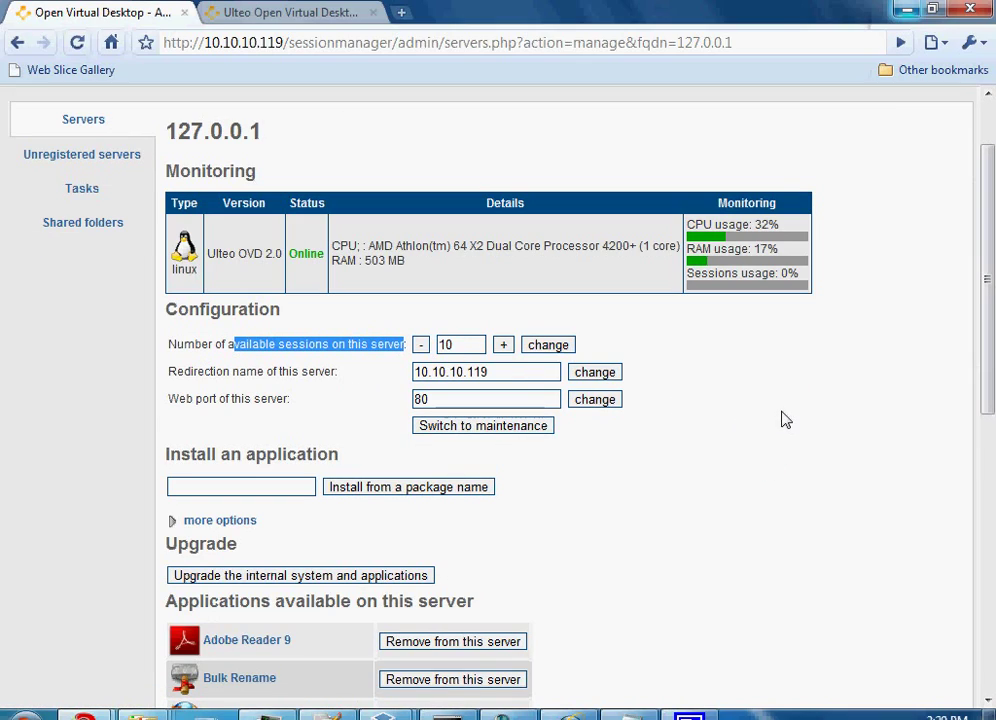
pyautogui.click(502, 372)
pyautogui.moveTo(502, 372); pyautogui.dragTo(377, 379)
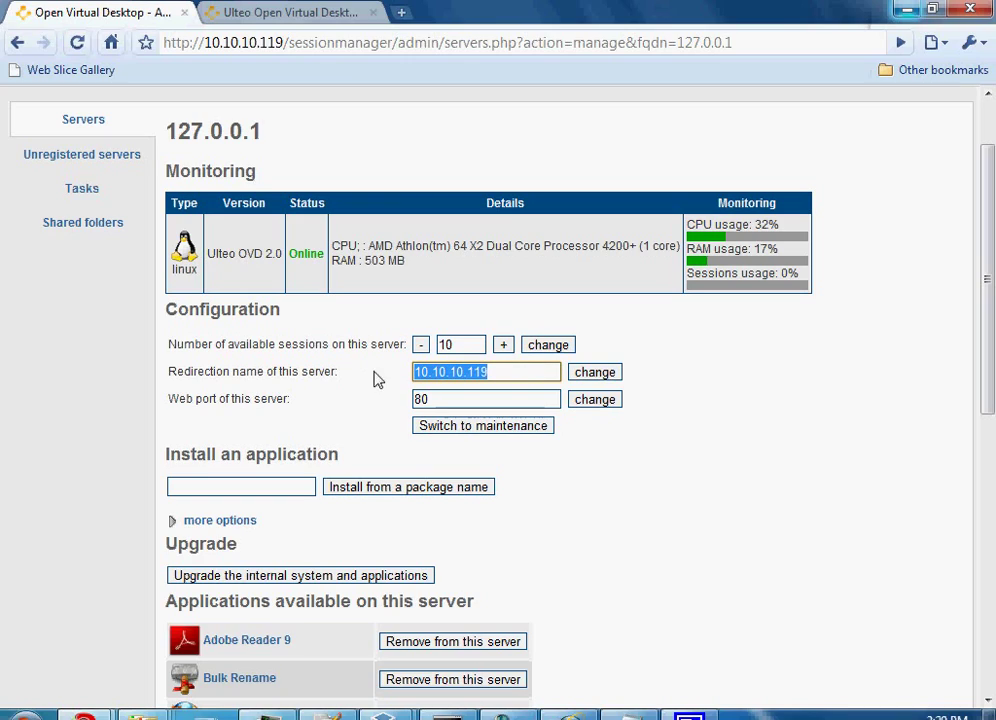
pyautogui.click(500, 398)
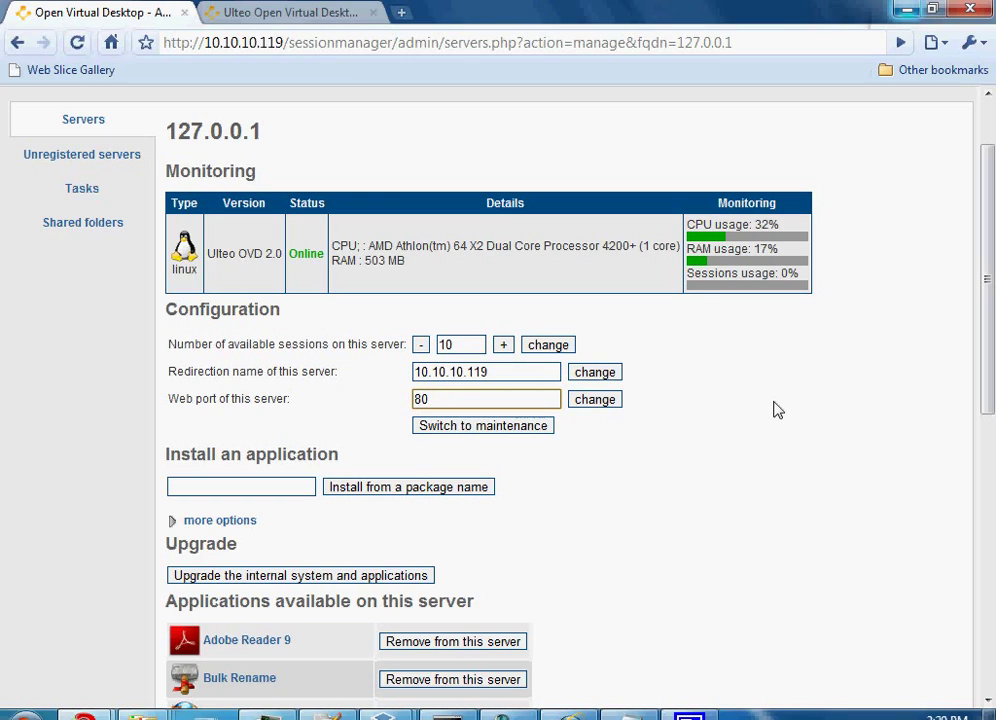
pyautogui.click(518, 398)
pyautogui.click(358, 399)
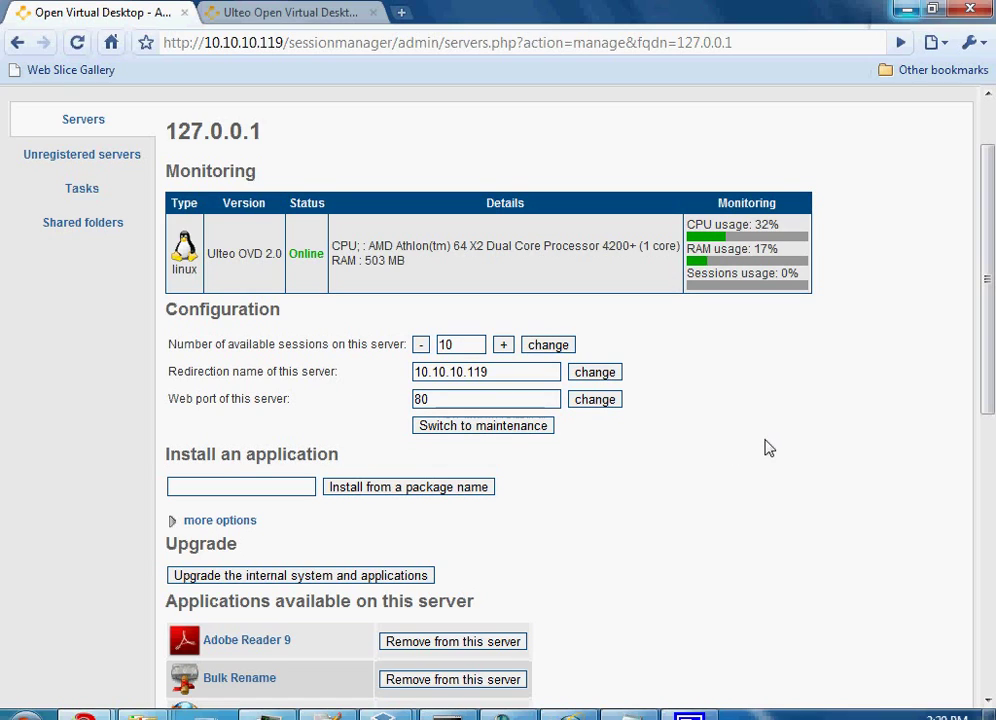
pyautogui.scroll(-1, 768, 448)
pyautogui.scroll(2, 768, 448)
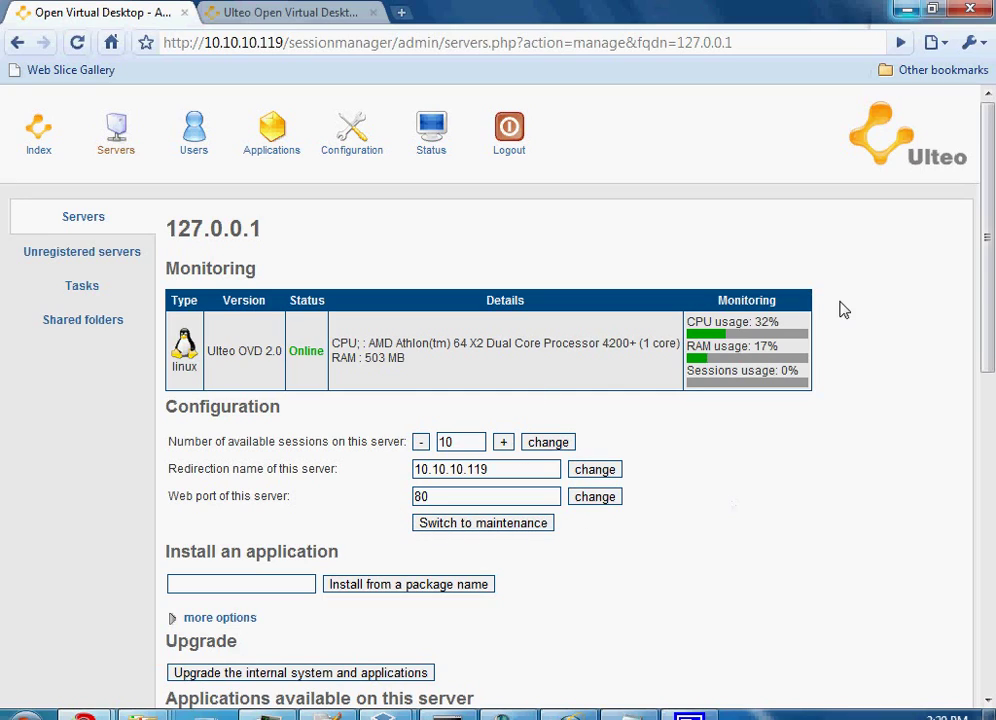
pyautogui.scroll(-5, 901, 438)
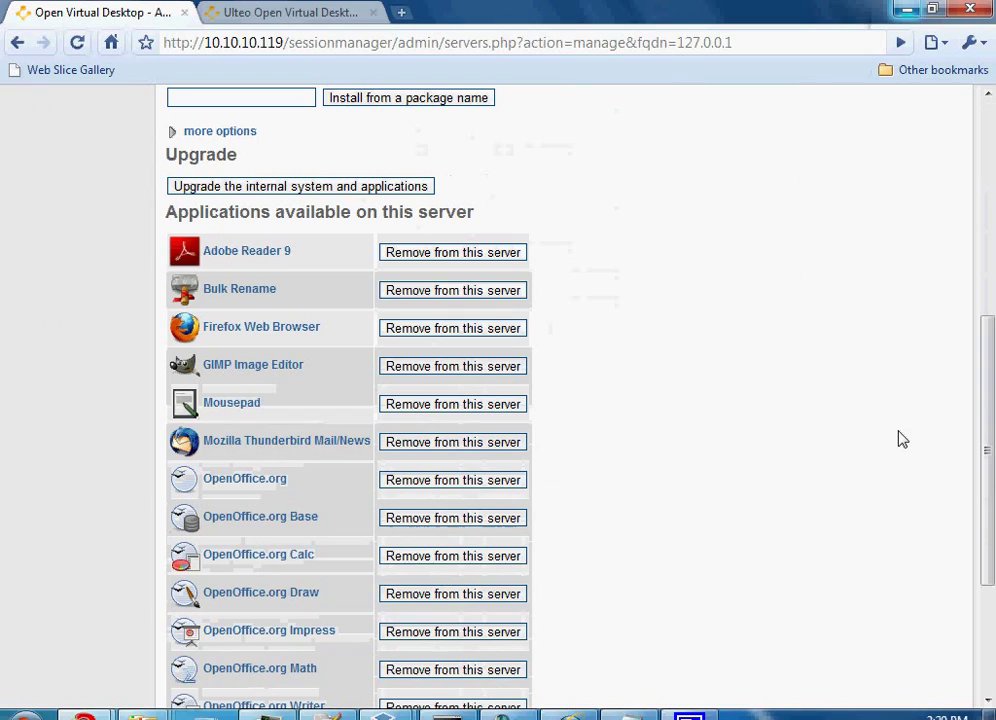
pyautogui.scroll(-3, 901, 438)
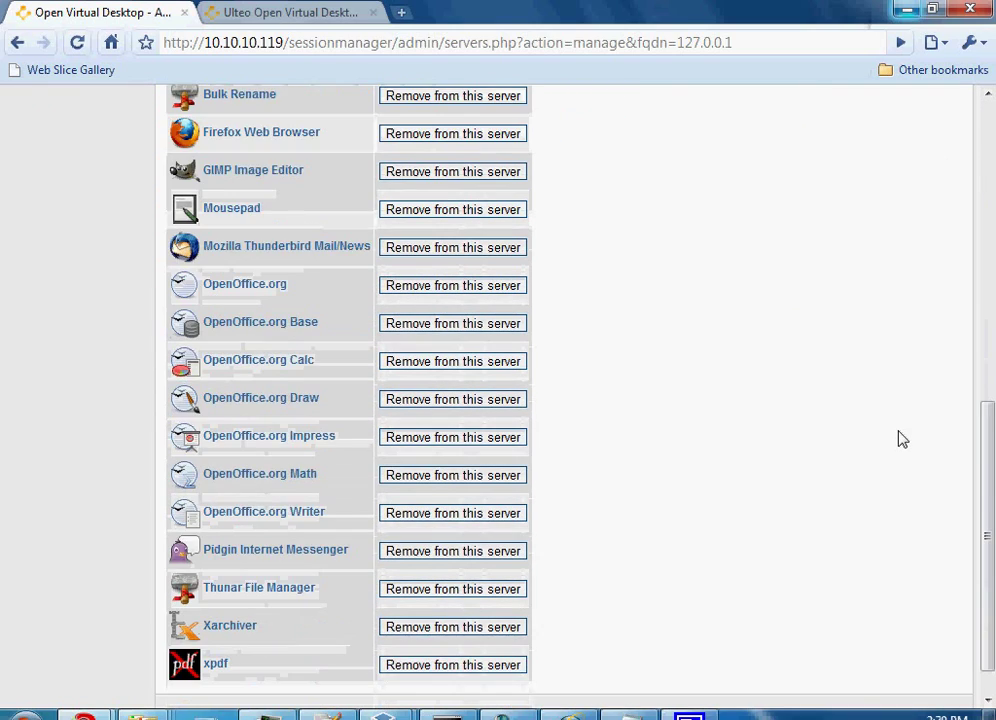
pyautogui.scroll(2, 901, 438)
pyautogui.scroll(1, 901, 438)
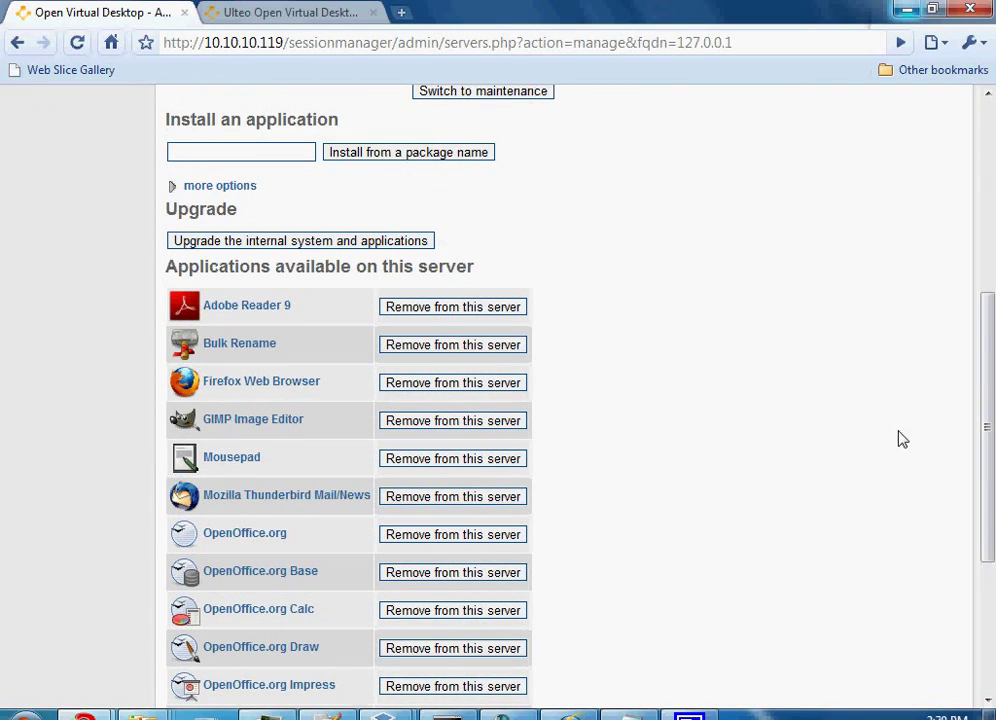
pyautogui.scroll(-3, 901, 438)
pyautogui.scroll(6, 901, 438)
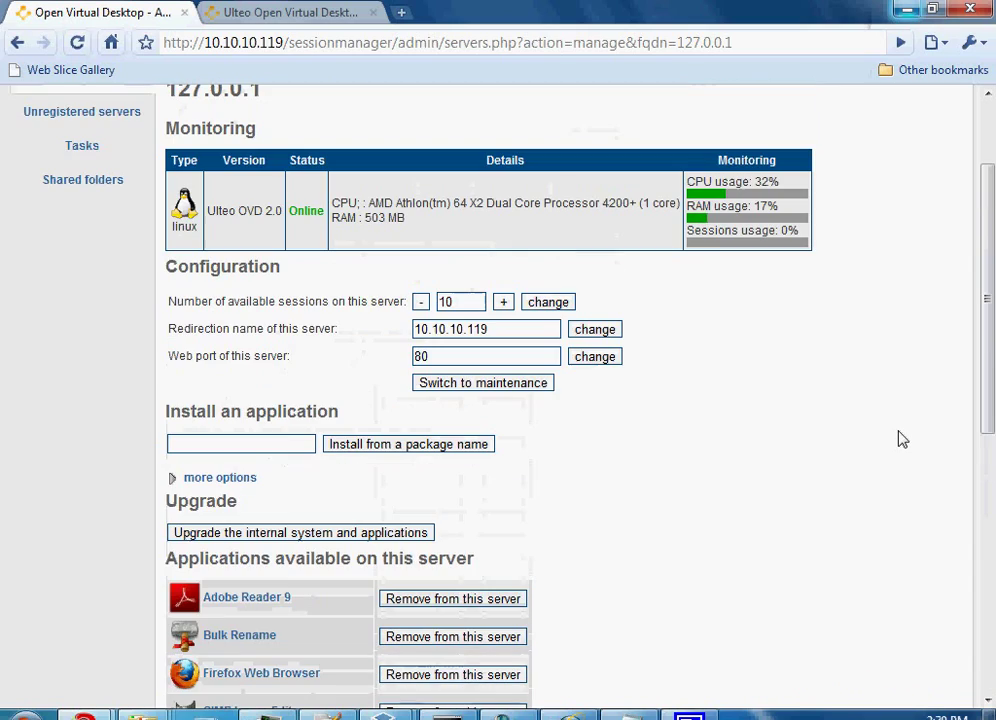
# - Expand 'more options' and pick category Network with application Grr Feed Reader to install
pyautogui.click(172, 477)
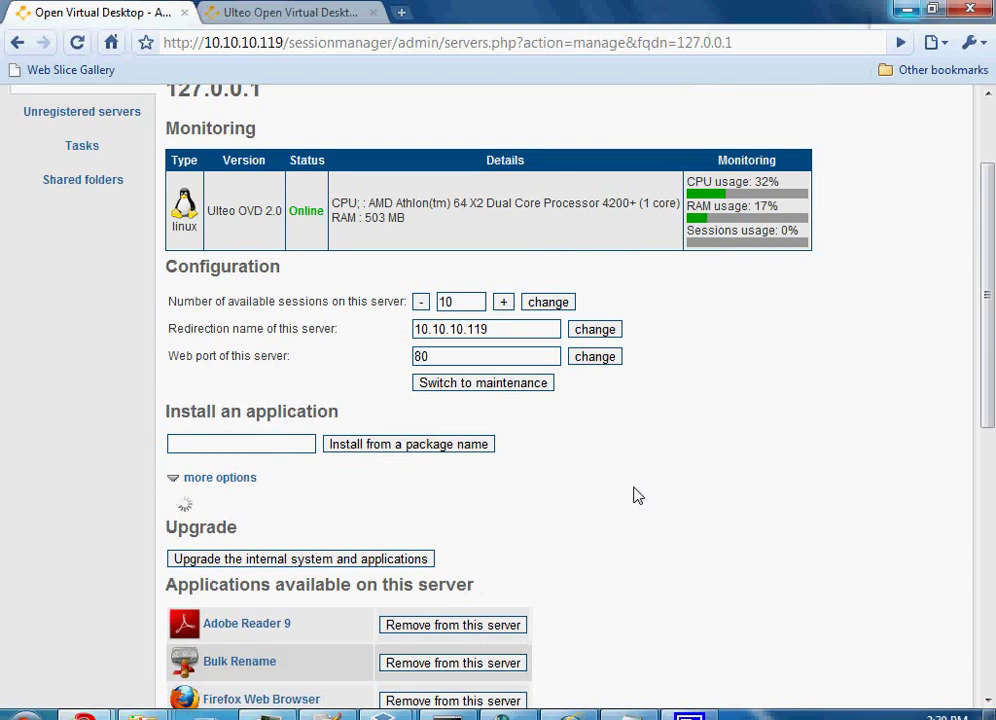
pyautogui.scroll(1, 638, 495)
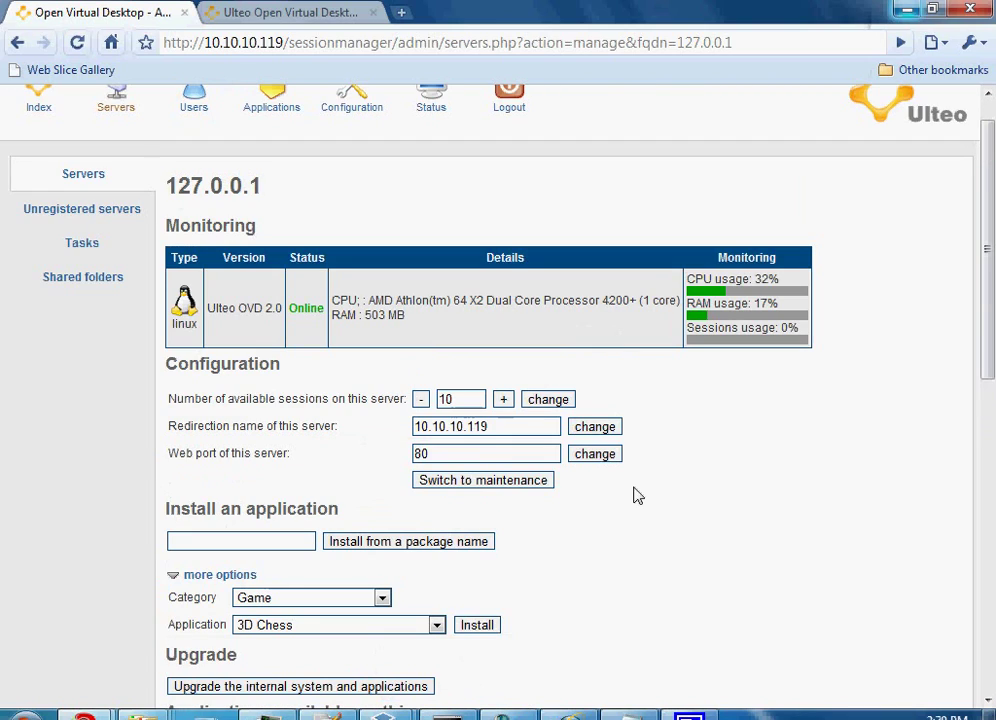
pyautogui.scroll(-1, 638, 495)
pyautogui.click(345, 505)
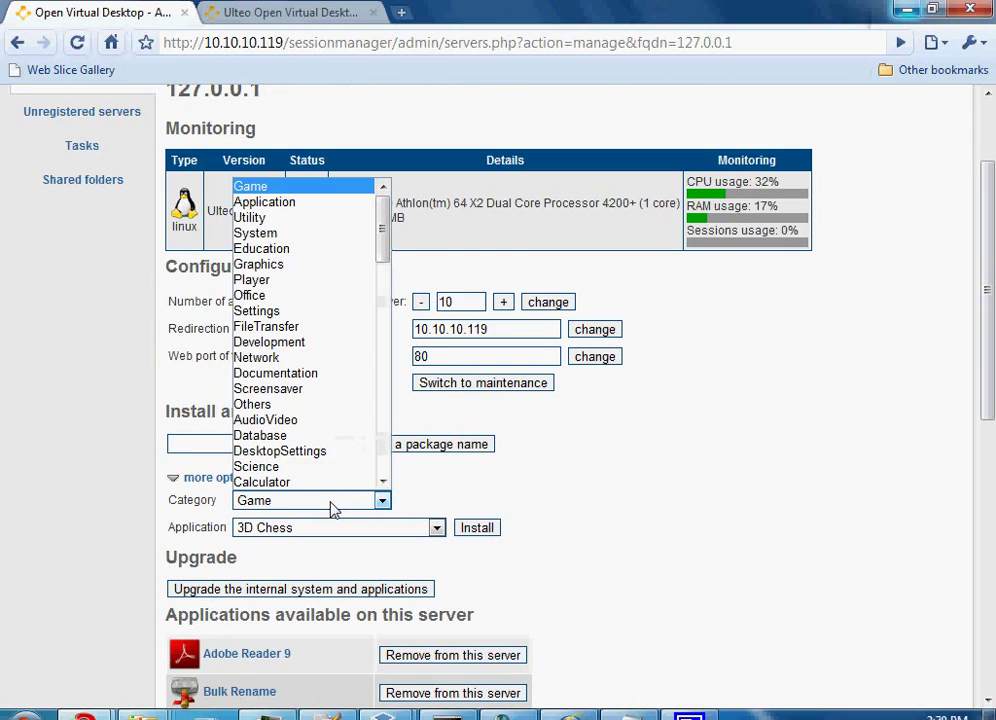
pyautogui.scroll(-4, 327, 311)
pyautogui.scroll(2, 290, 225)
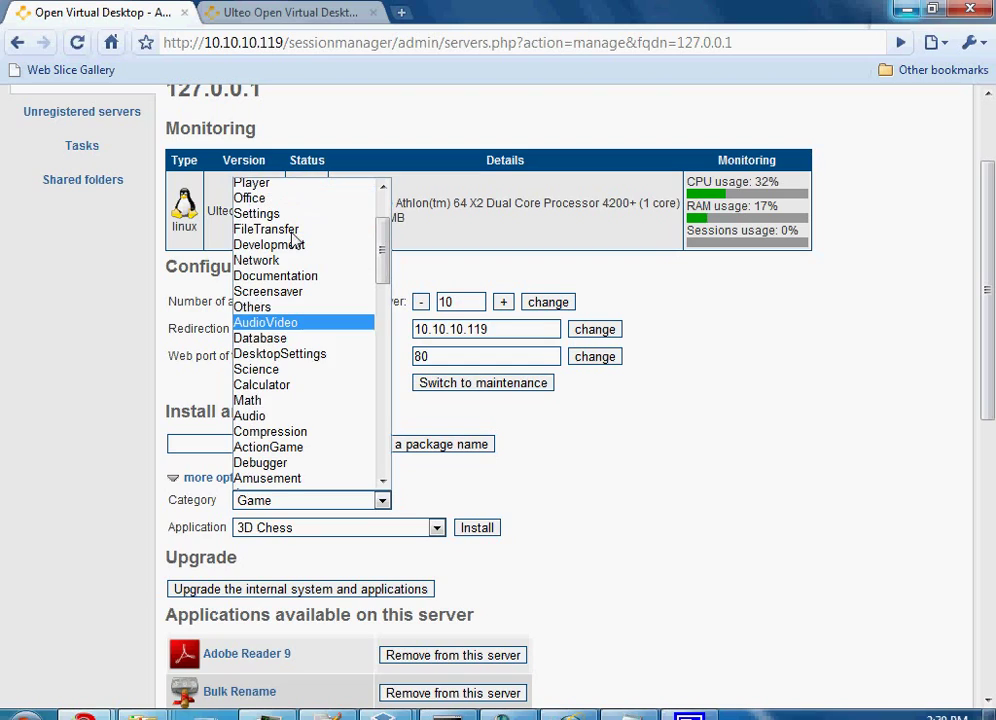
pyautogui.click(425, 527)
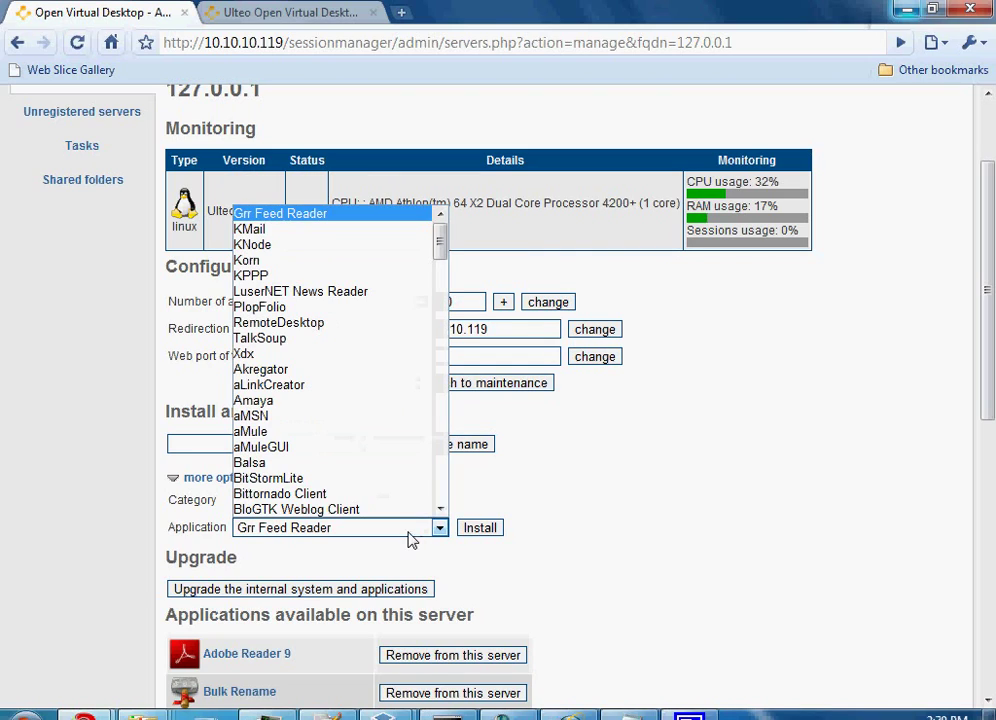
pyautogui.scroll(-15, 385, 385)
pyautogui.click(680, 480)
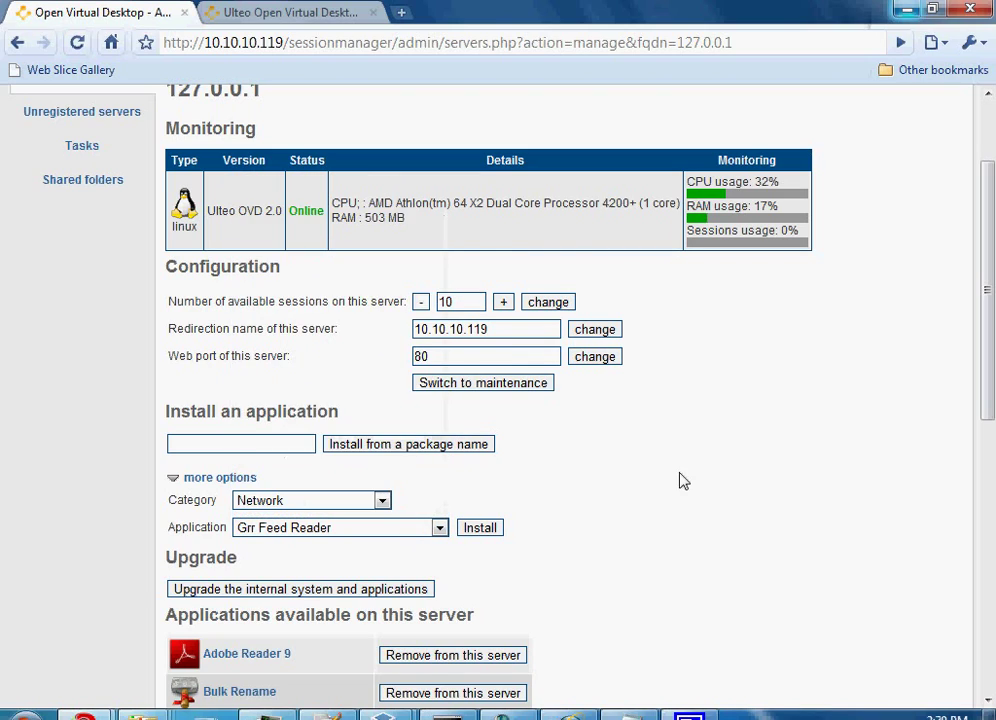
pyautogui.scroll(-6, 745, 490)
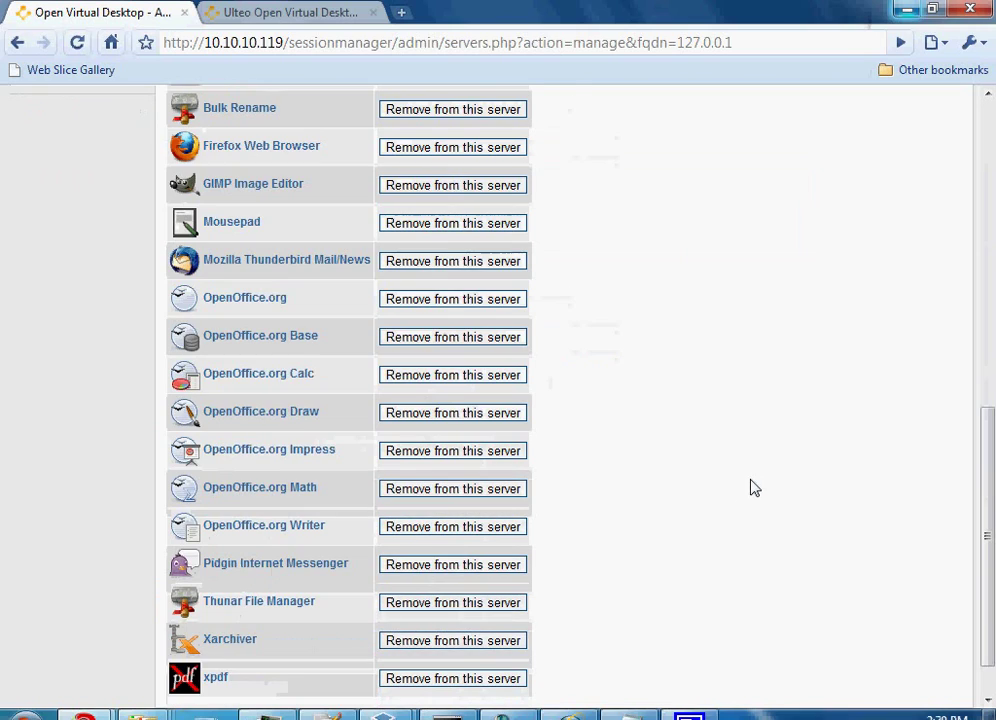
pyautogui.scroll(10, 754, 488)
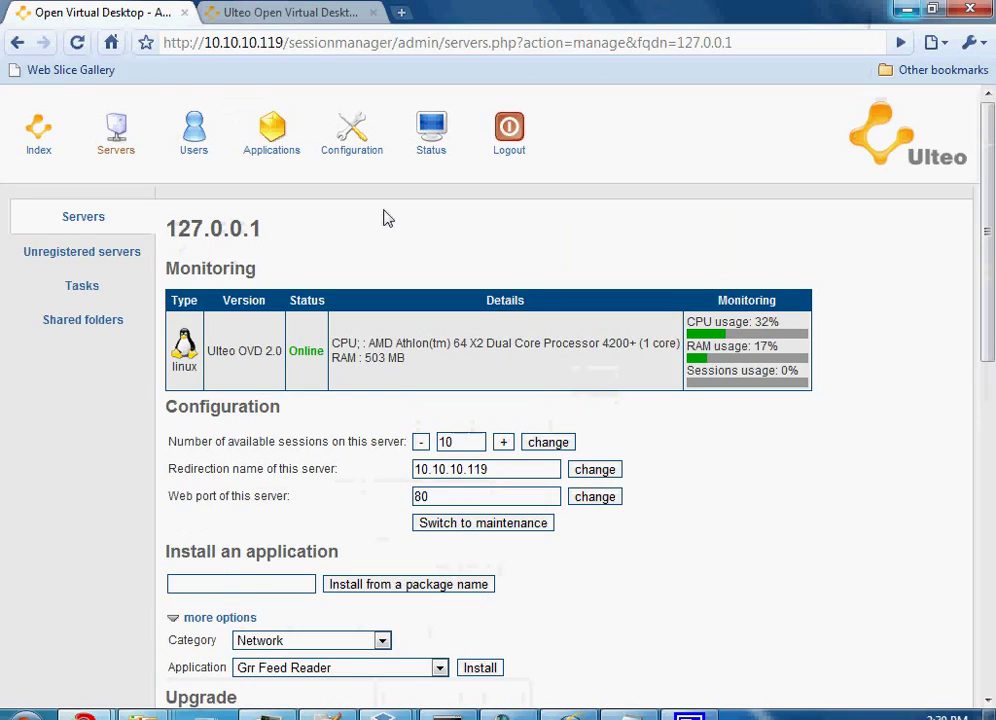
# - Open the Shared folders list and then the Accounting folder's settings
pyautogui.click(80, 322)
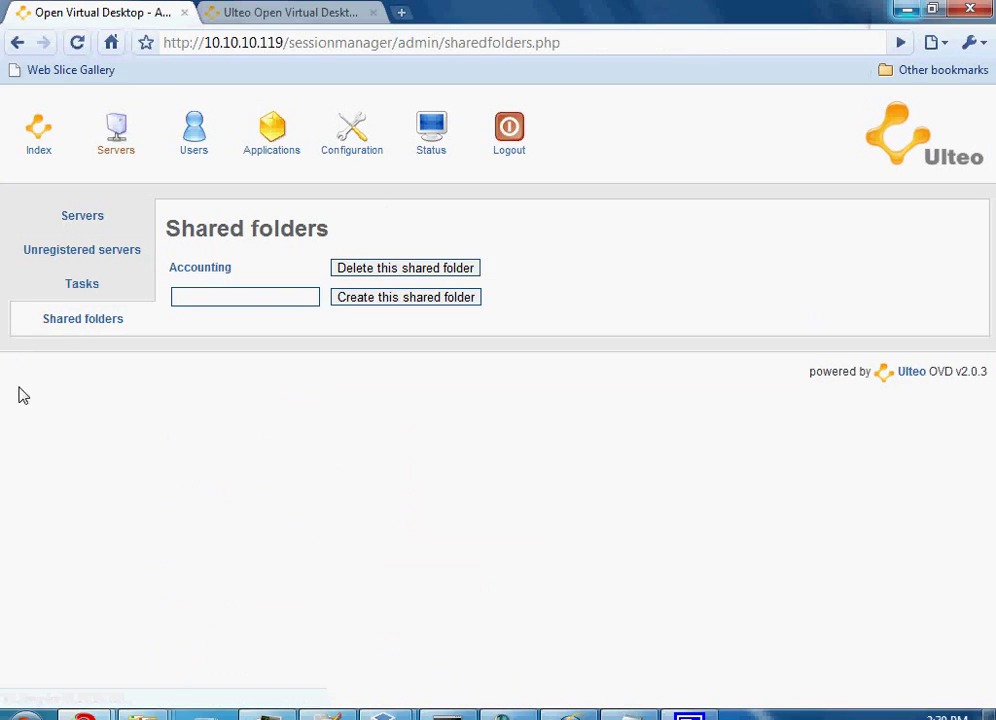
pyautogui.click(199, 268)
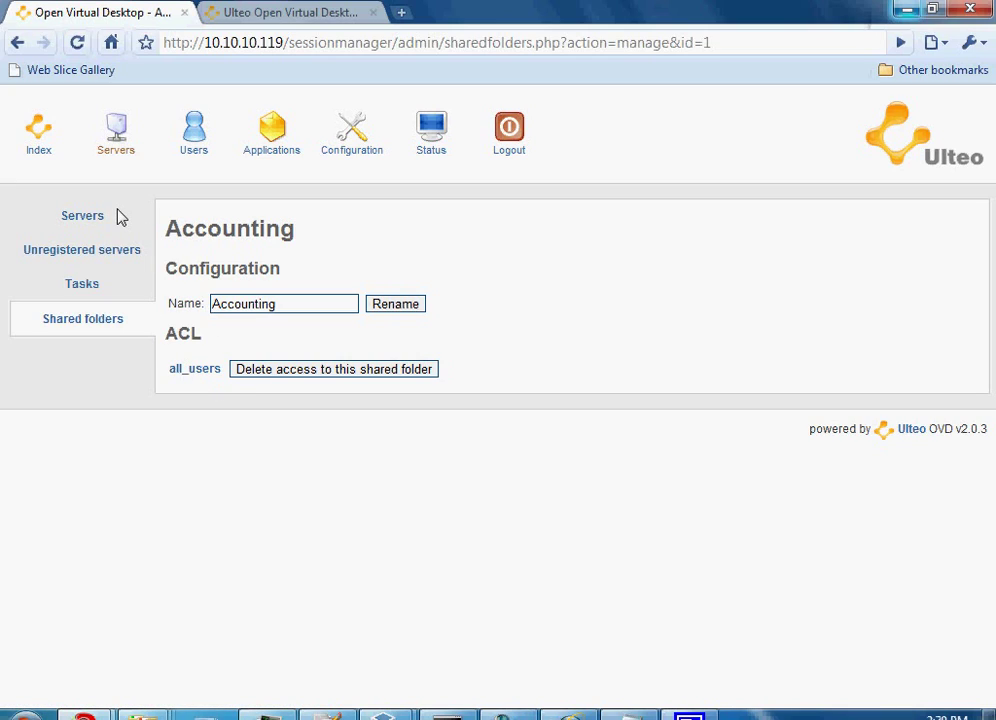
# - Visit Servers and Users, view the first user's details, then open Publications
pyautogui.click(112, 145)
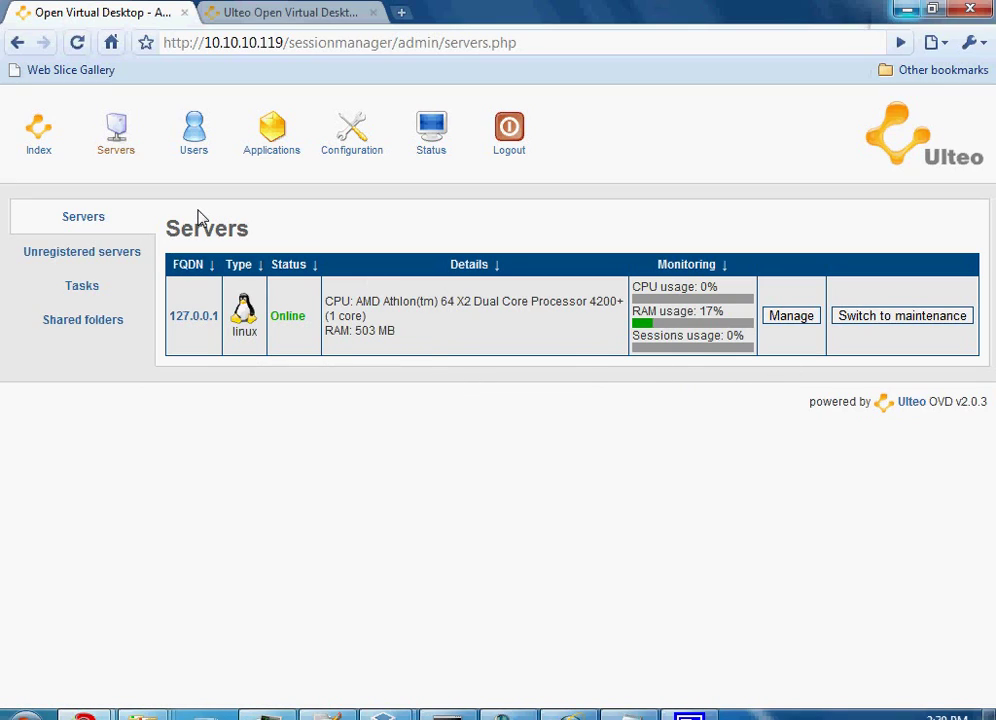
pyautogui.click(194, 155)
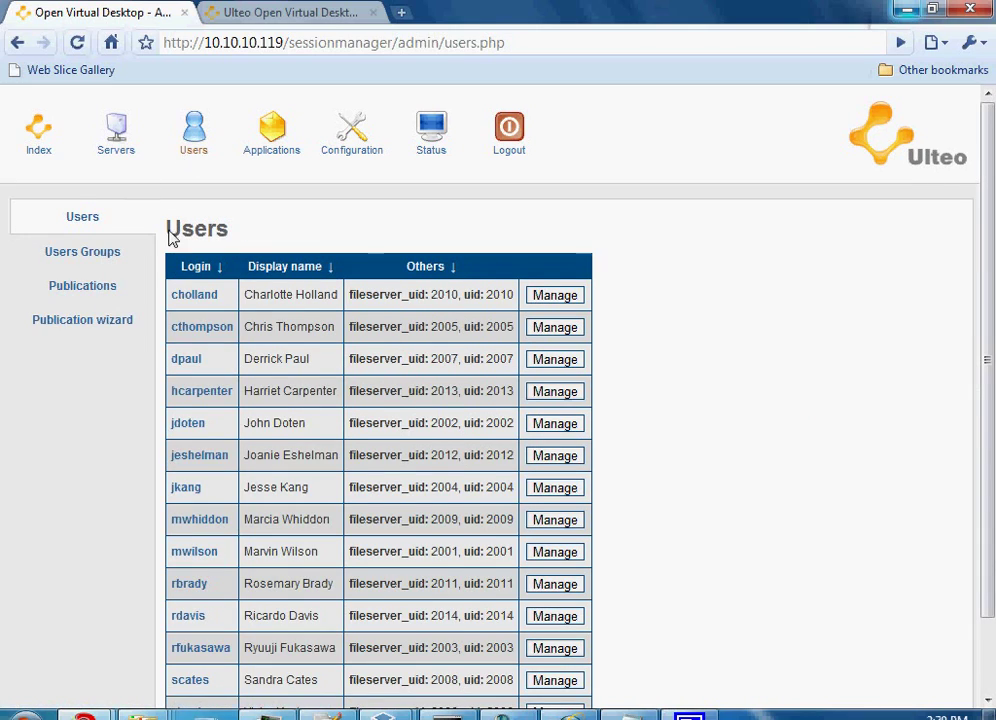
pyautogui.scroll(-2, 762, 287)
pyautogui.scroll(2, 762, 288)
pyautogui.scroll(-2, 707, 282)
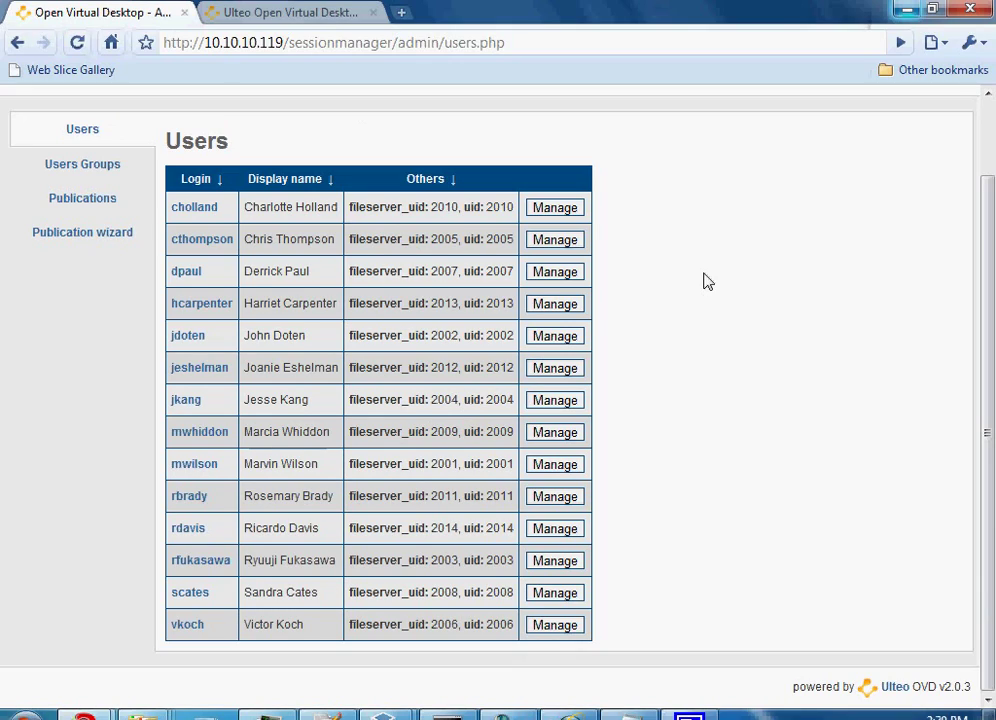
pyautogui.click(552, 207)
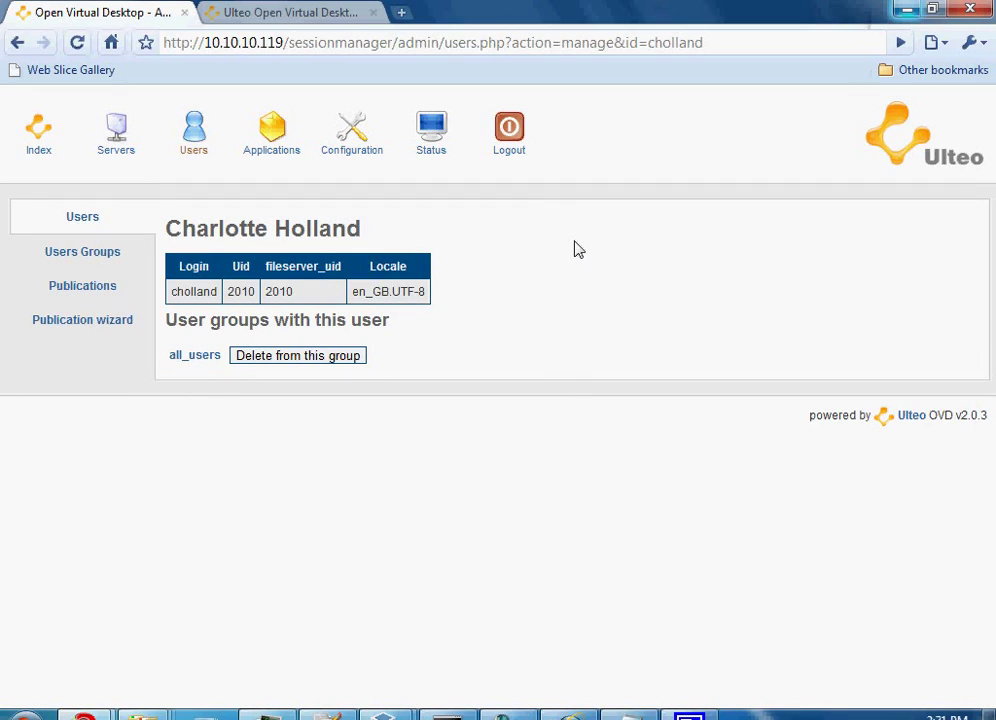
pyautogui.click(80, 288)
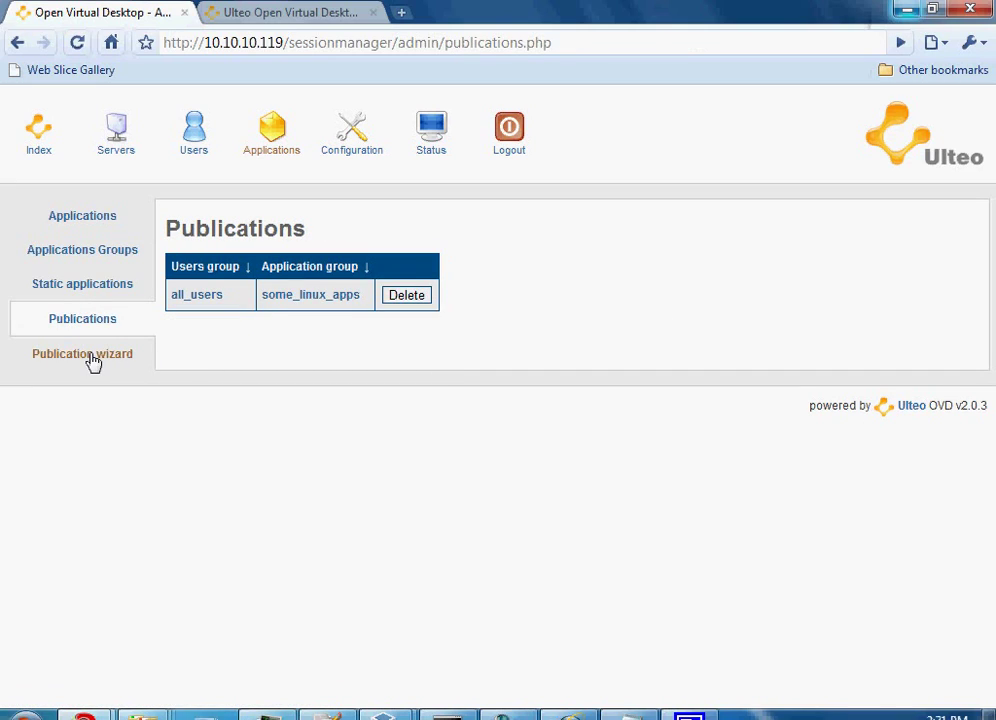
# - Start the Publication wizard, then go back to the Servers page
pyautogui.click(88, 355)
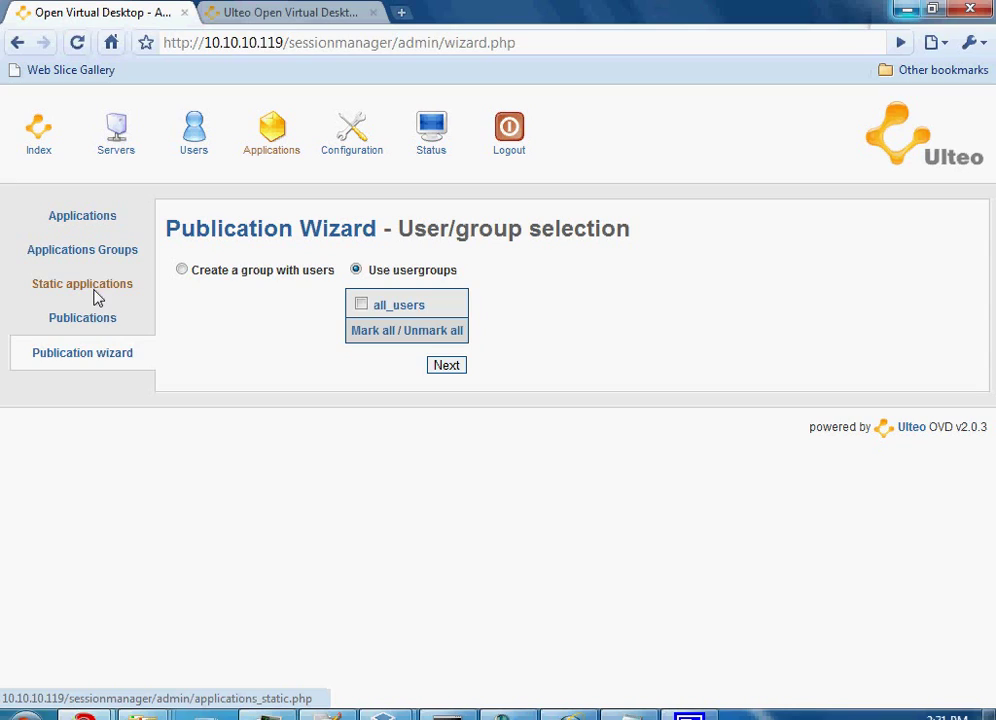
pyautogui.click(116, 145)
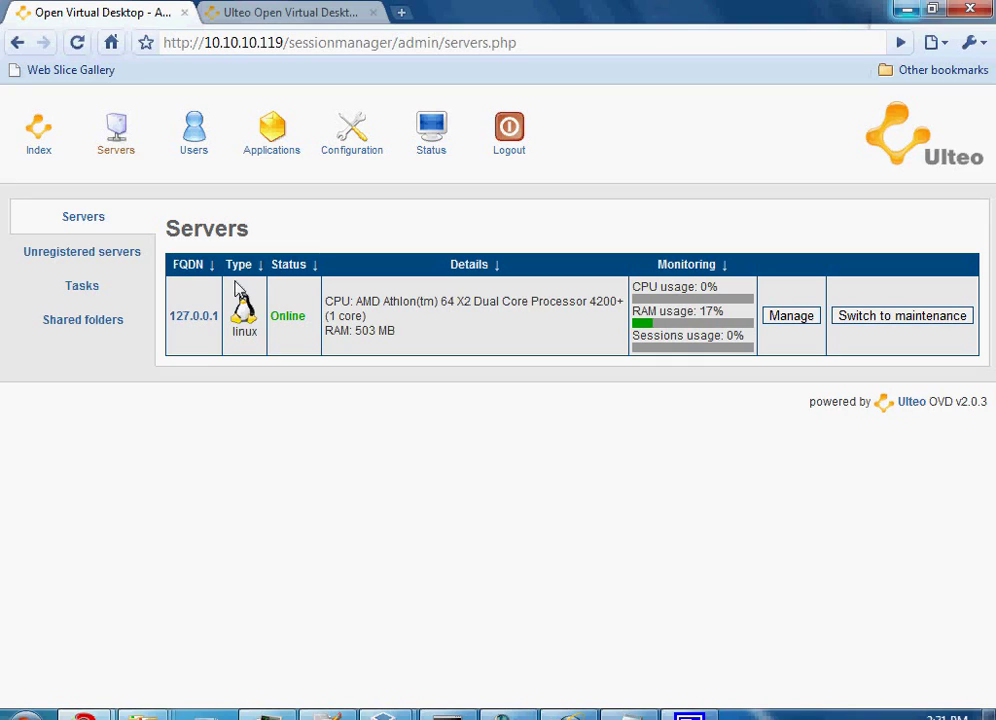
# - Review the configuration summary, MySQL database, system and application server settings pages
pyautogui.click(349, 153)
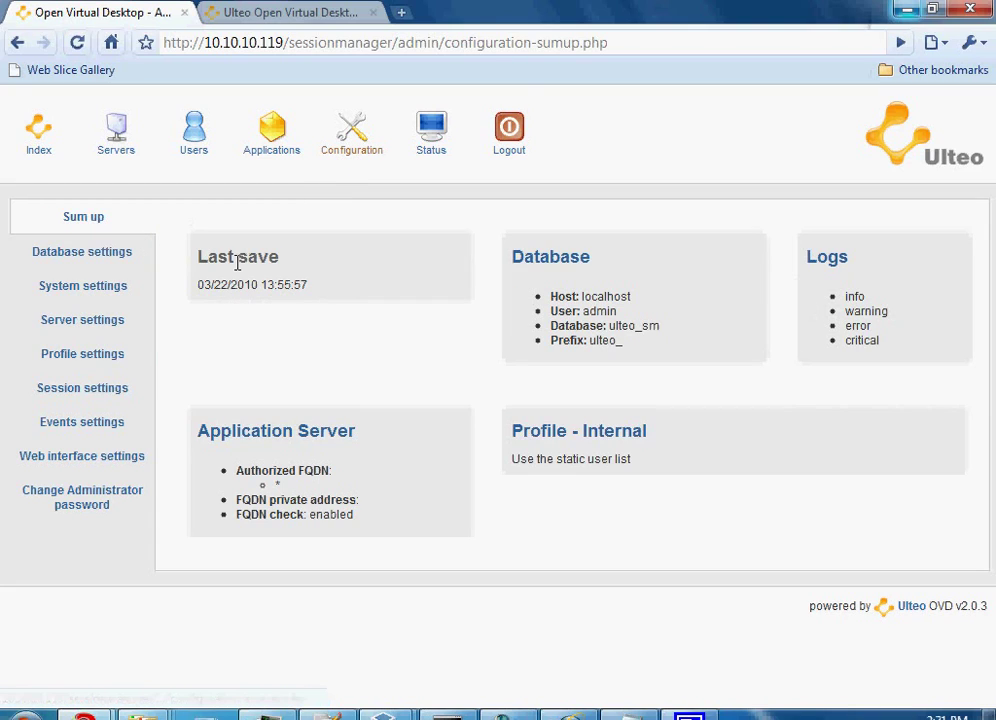
pyautogui.click(75, 254)
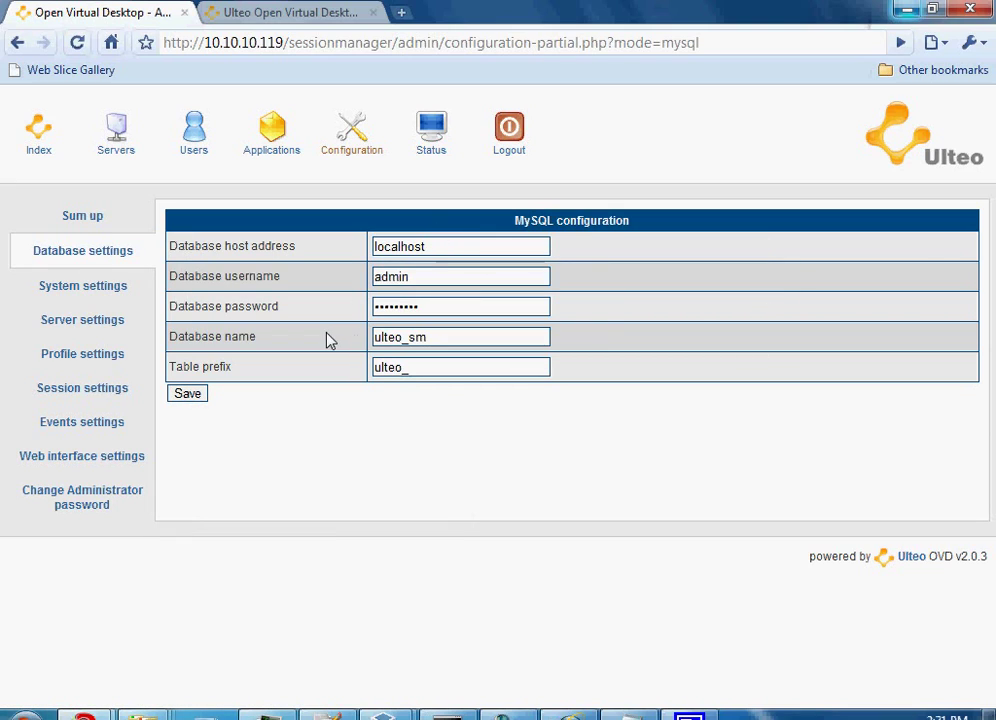
pyautogui.click(69, 287)
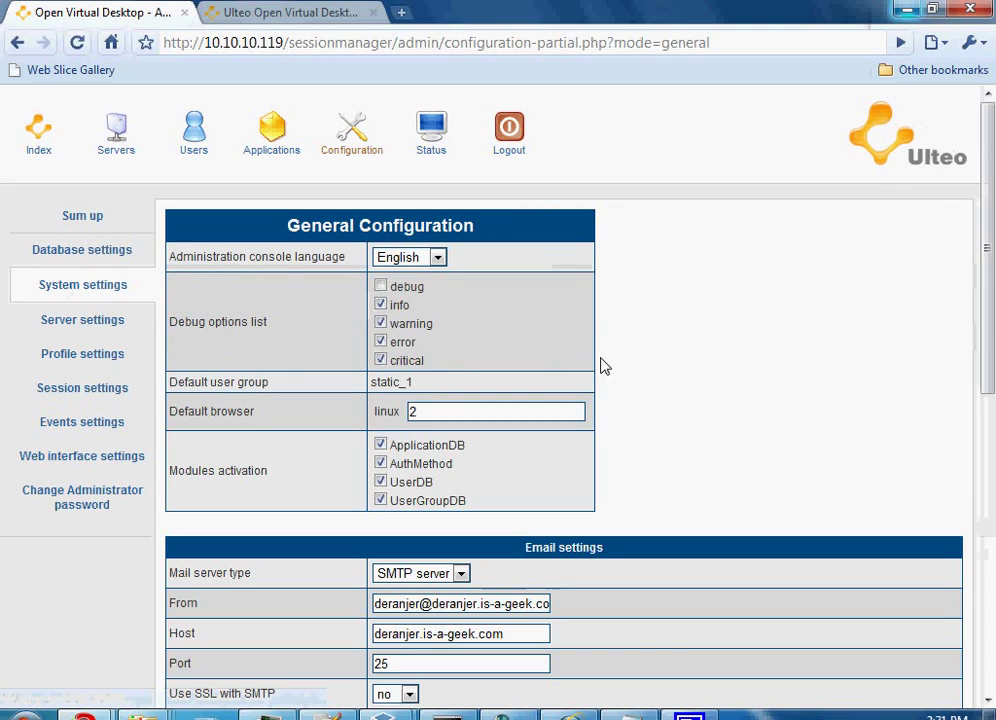
pyautogui.scroll(-5, 669, 371)
pyautogui.scroll(-3, 669, 371)
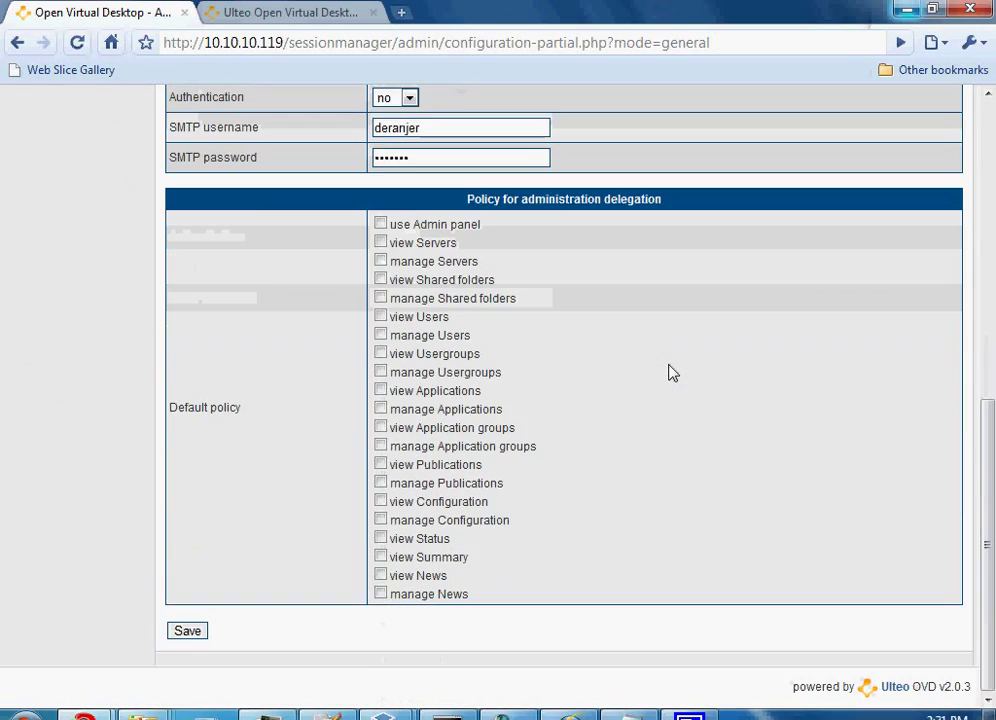
pyautogui.scroll(10, 669, 371)
pyautogui.scroll(-2, 654, 412)
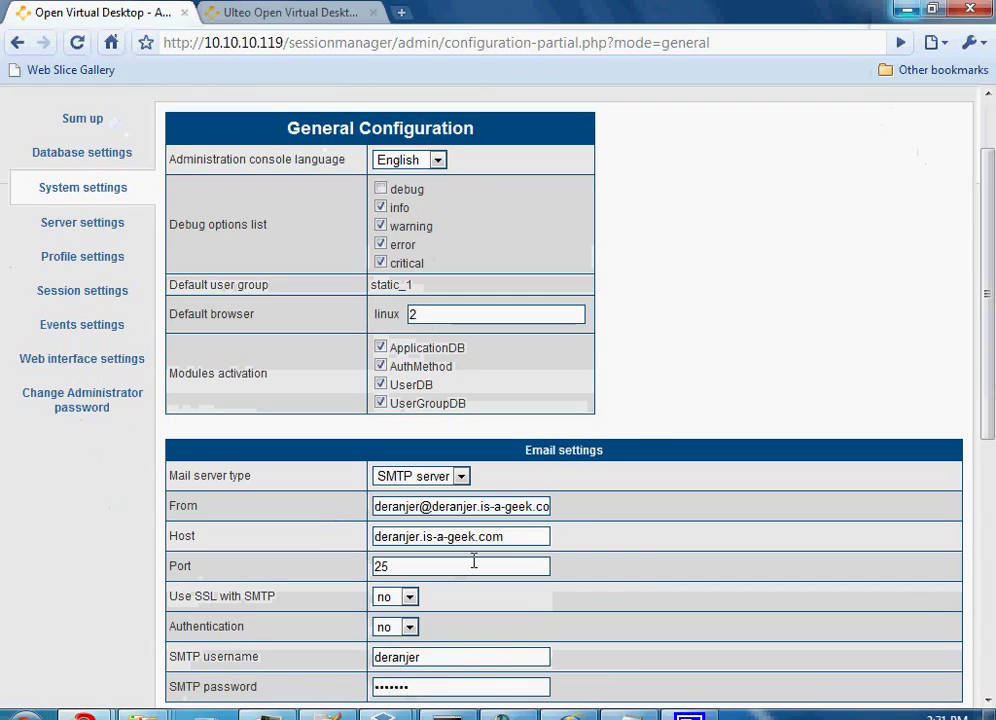
pyautogui.scroll(2, 474, 560)
pyautogui.click(67, 325)
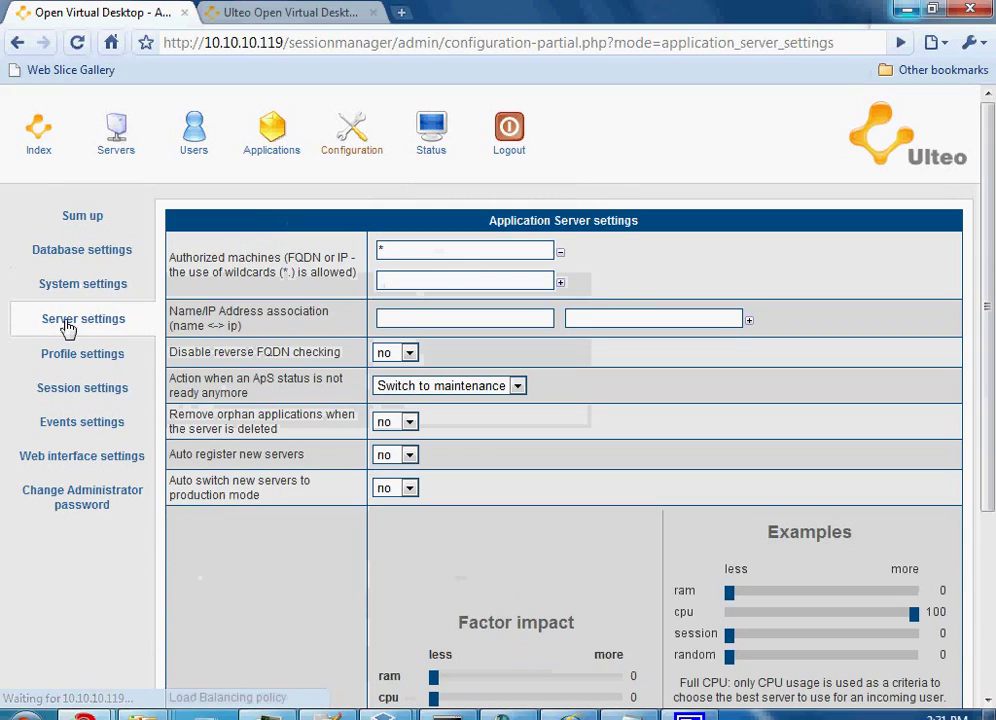
pyautogui.scroll(-3, 252, 478)
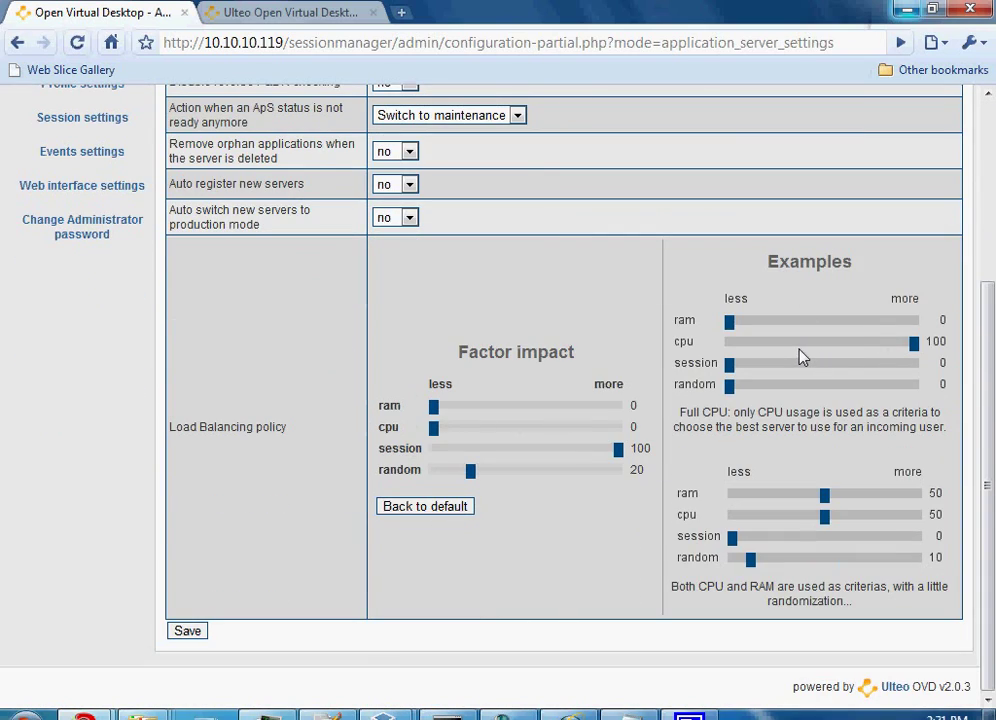
pyautogui.scroll(2, 511, 338)
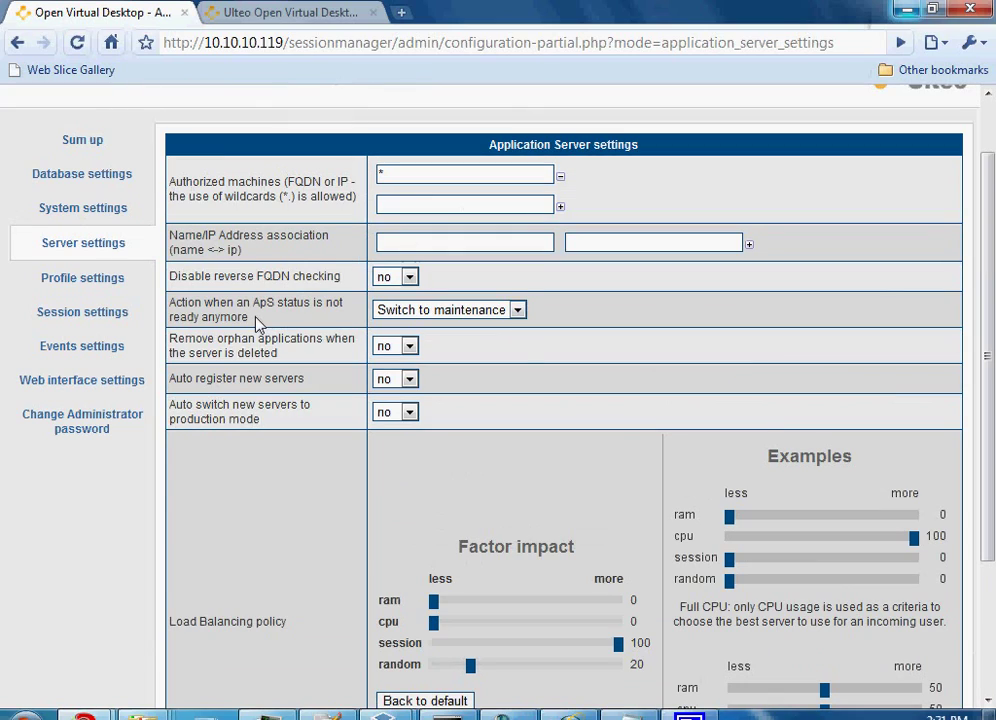
# - Check the session settings, keeping Desktop as the default session mode
pyautogui.click(45, 313)
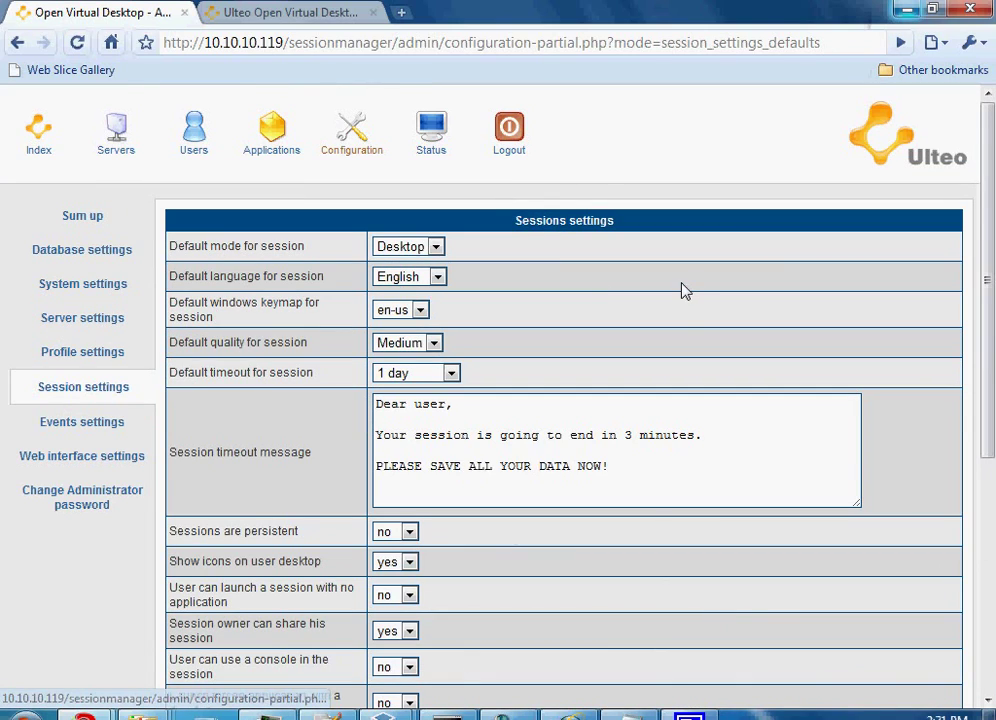
pyautogui.scroll(-4, 685, 292)
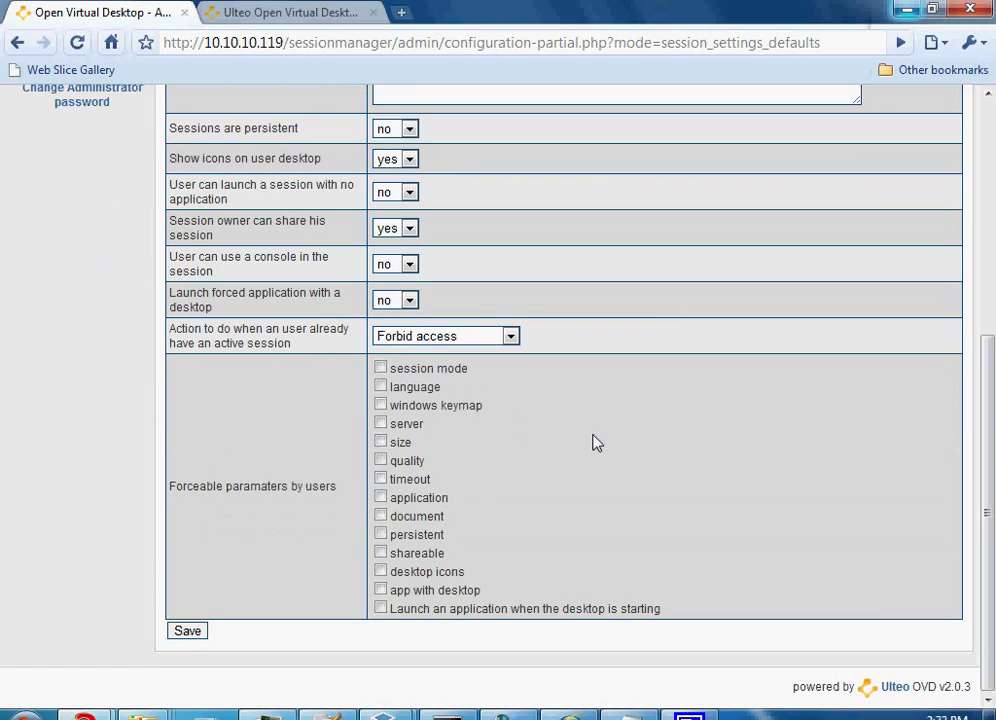
pyautogui.scroll(4, 594, 443)
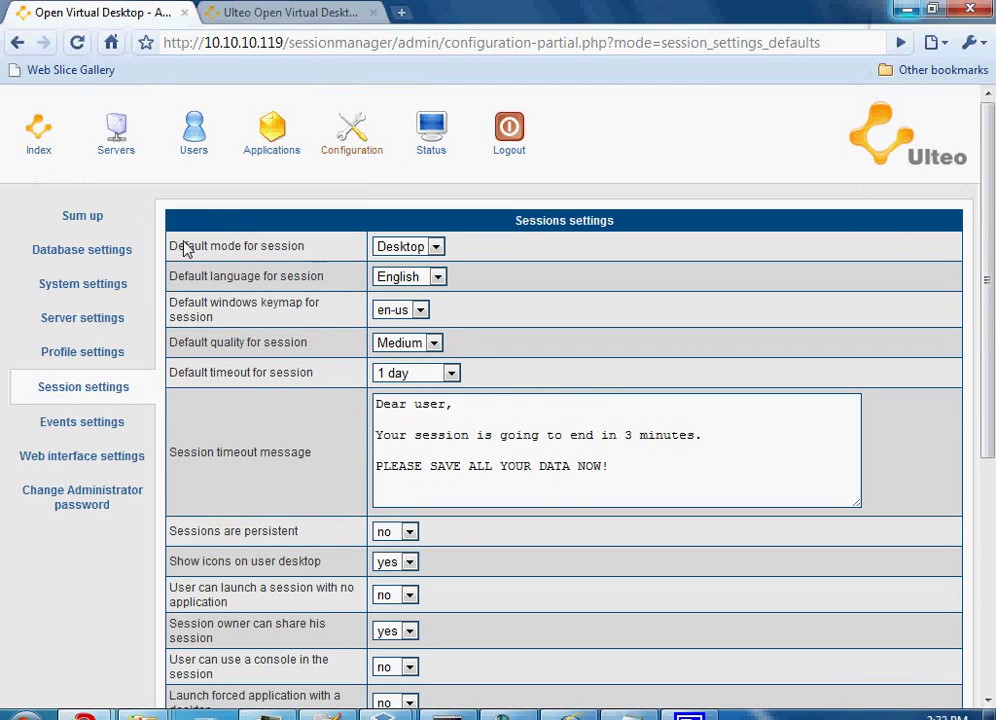
pyautogui.click(437, 247)
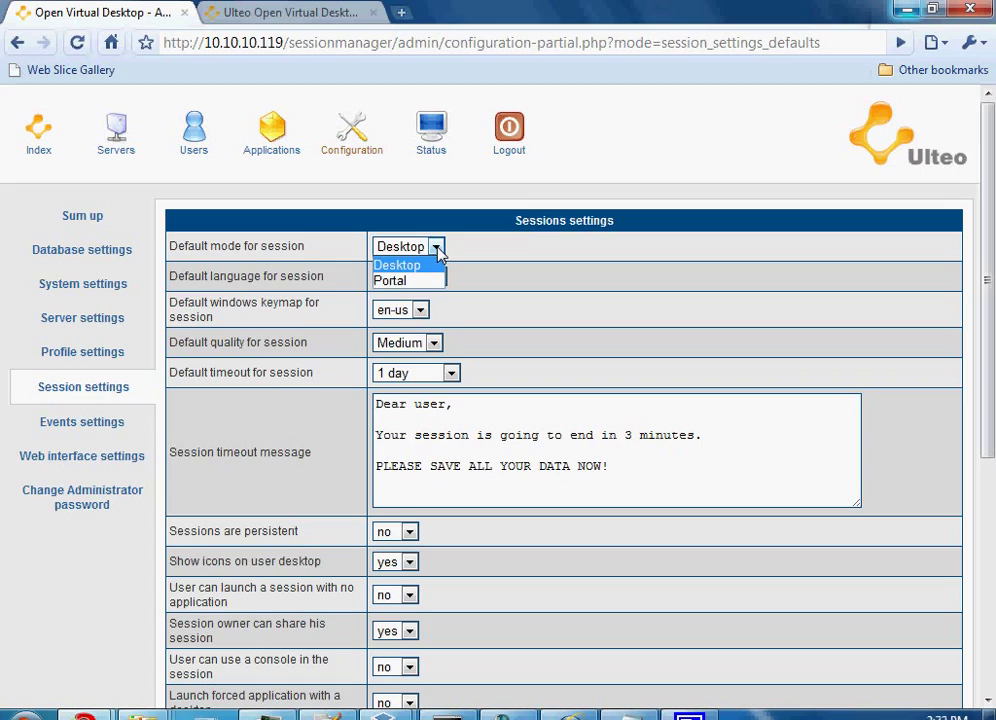
pyautogui.click(420, 266)
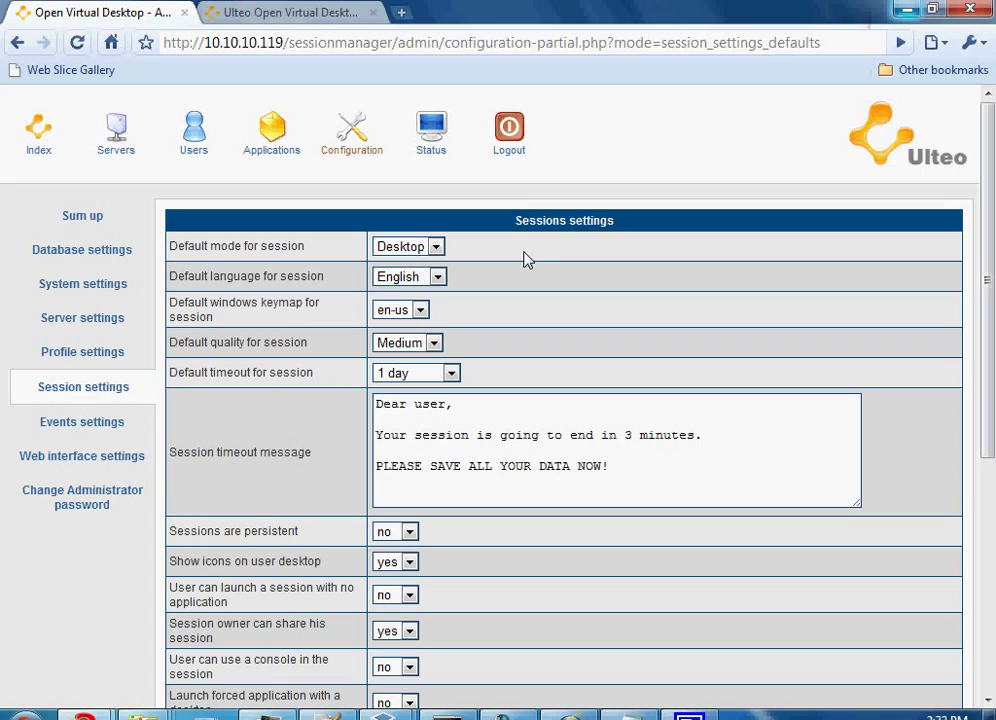
# - View events and web interface settings, strip header.png from the Logo URL, and return to Sum up
pyautogui.click(82, 422)
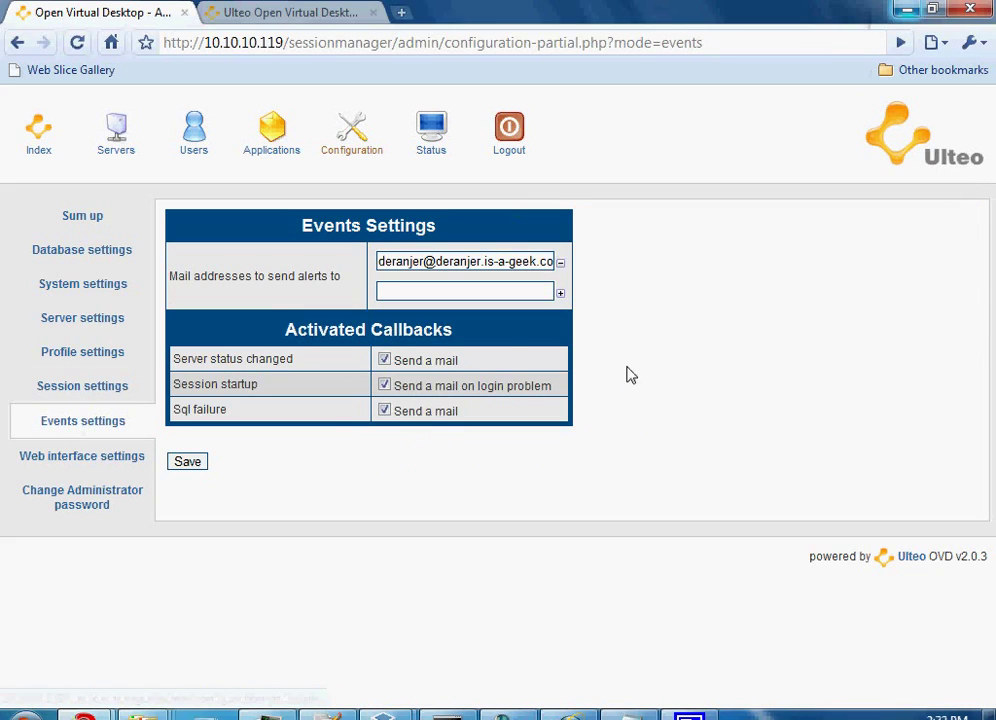
pyautogui.click(63, 459)
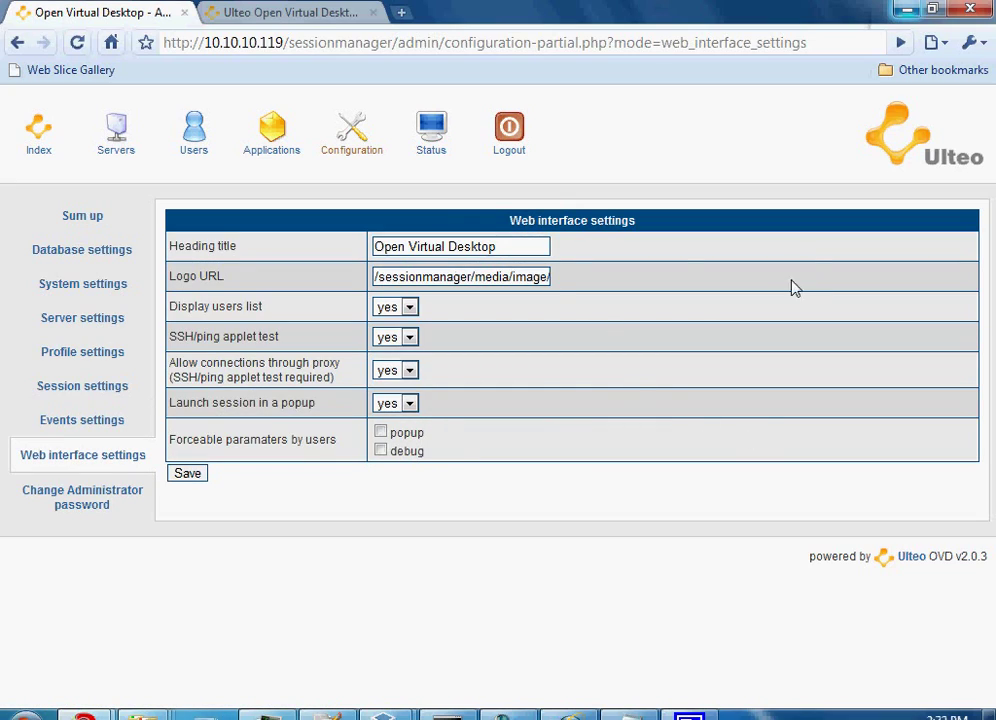
pyautogui.moveTo(375, 276); pyautogui.dragTo(740, 264)
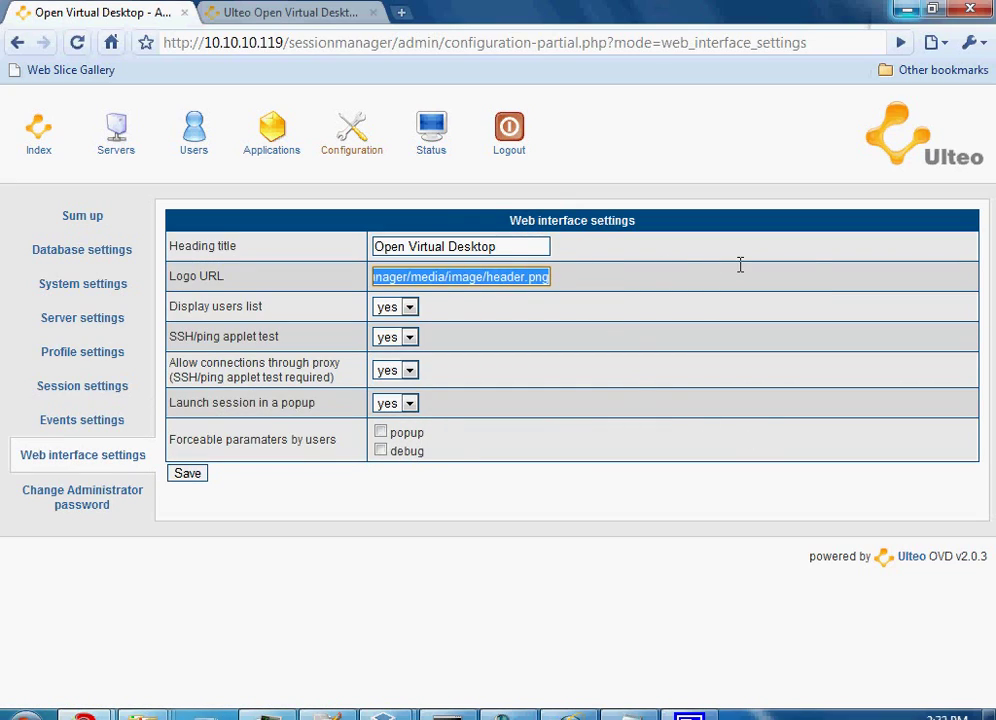
pyautogui.press('Down')
pyautogui.press('Down')
pyautogui.press('Return')
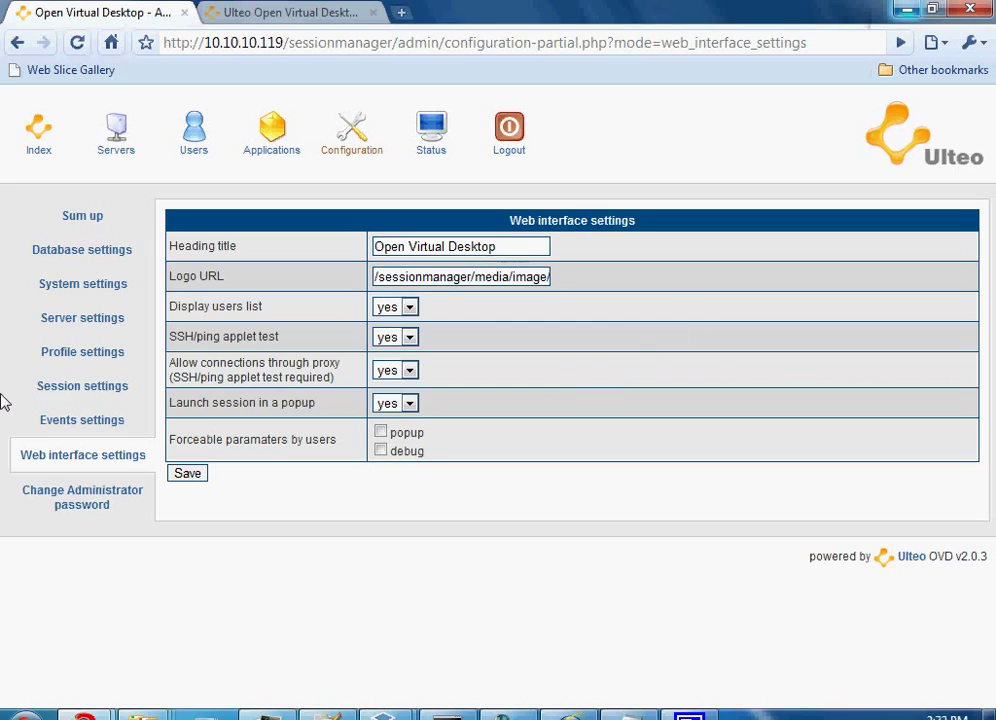
pyautogui.click(351, 132)
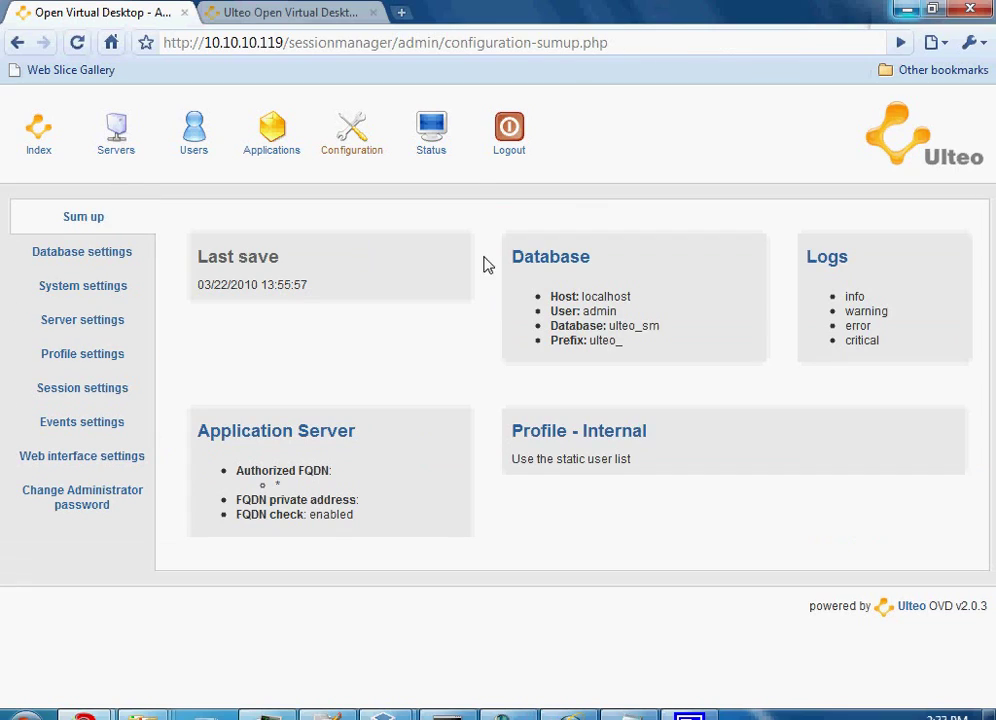
# - Check active sessions and logs, then scroll the 2010-03-15 to 2010-03-22 reporting charts
pyautogui.click(430, 135)
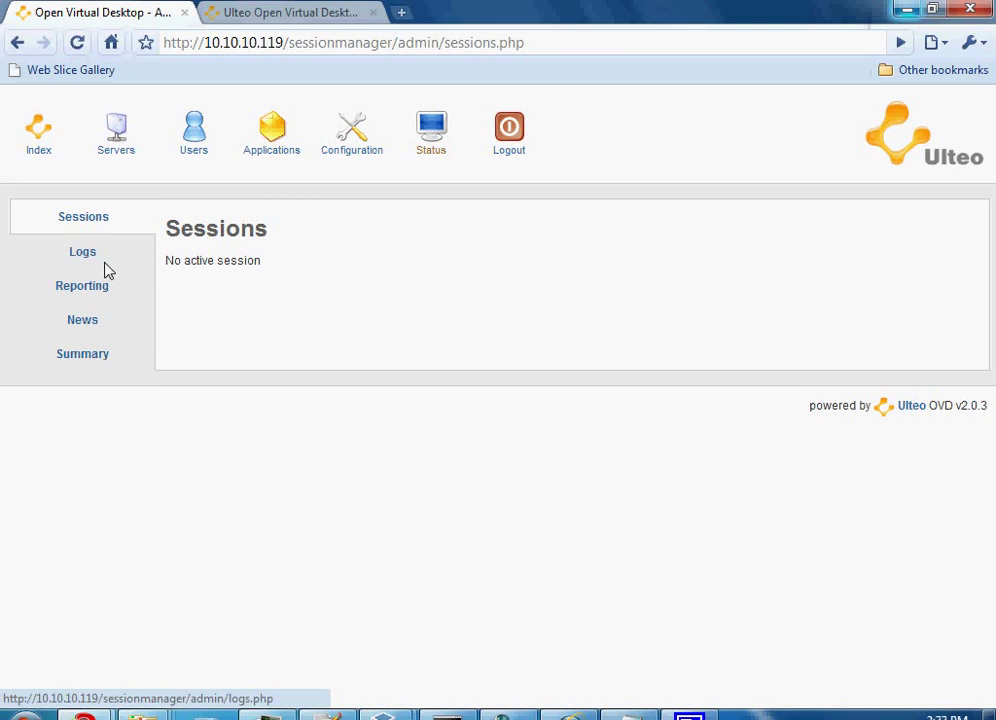
pyautogui.click(81, 251)
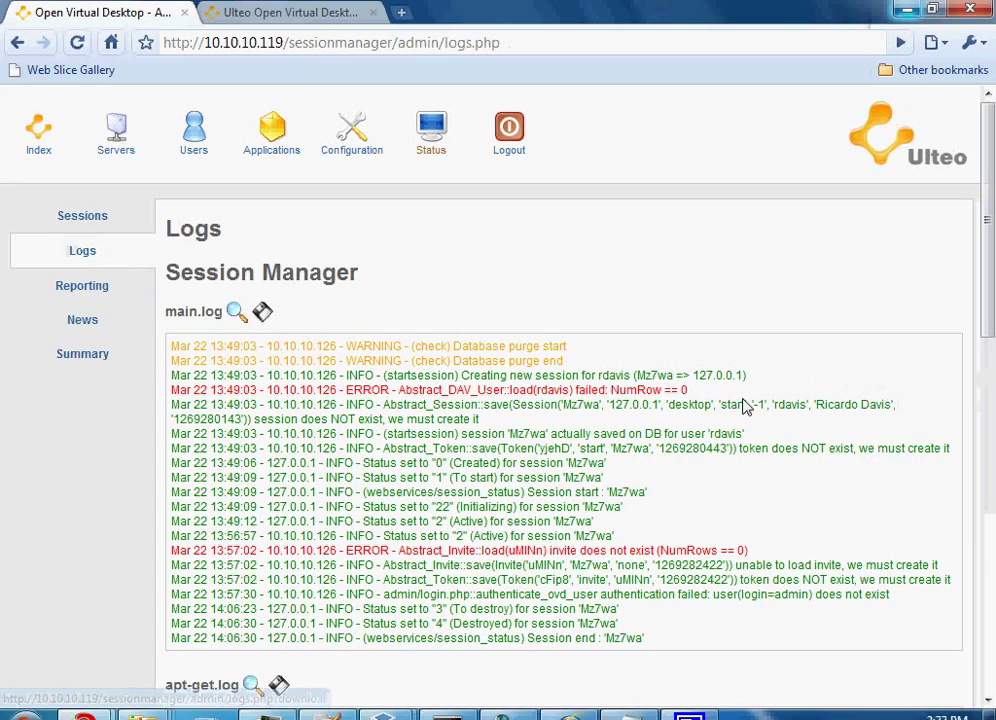
pyautogui.click(64, 287)
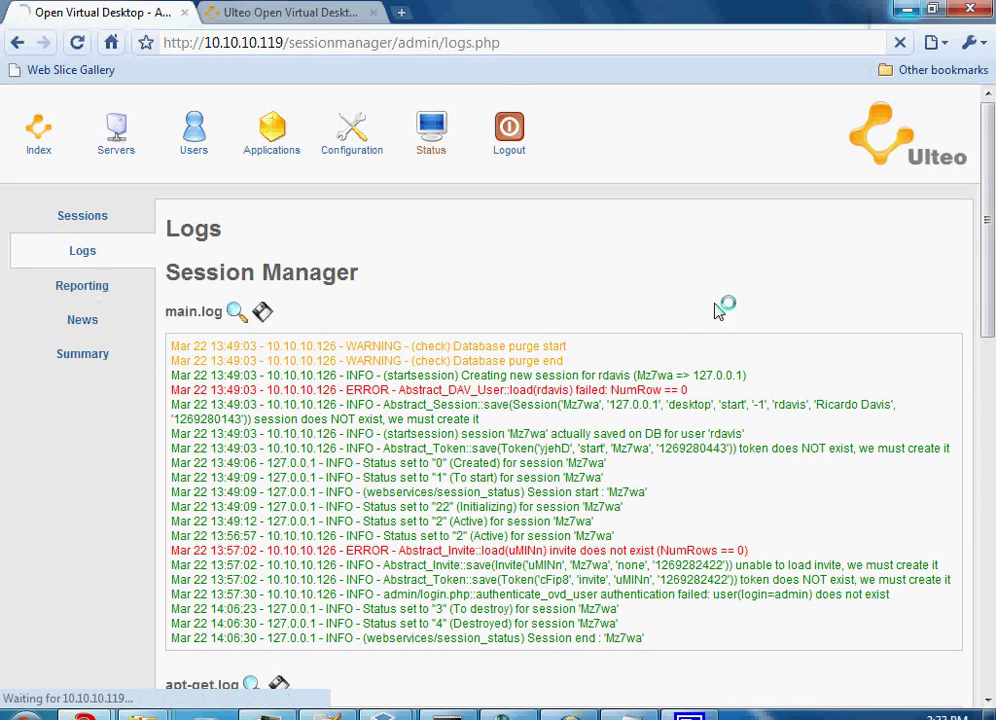
pyautogui.scroll(-5, 811, 349)
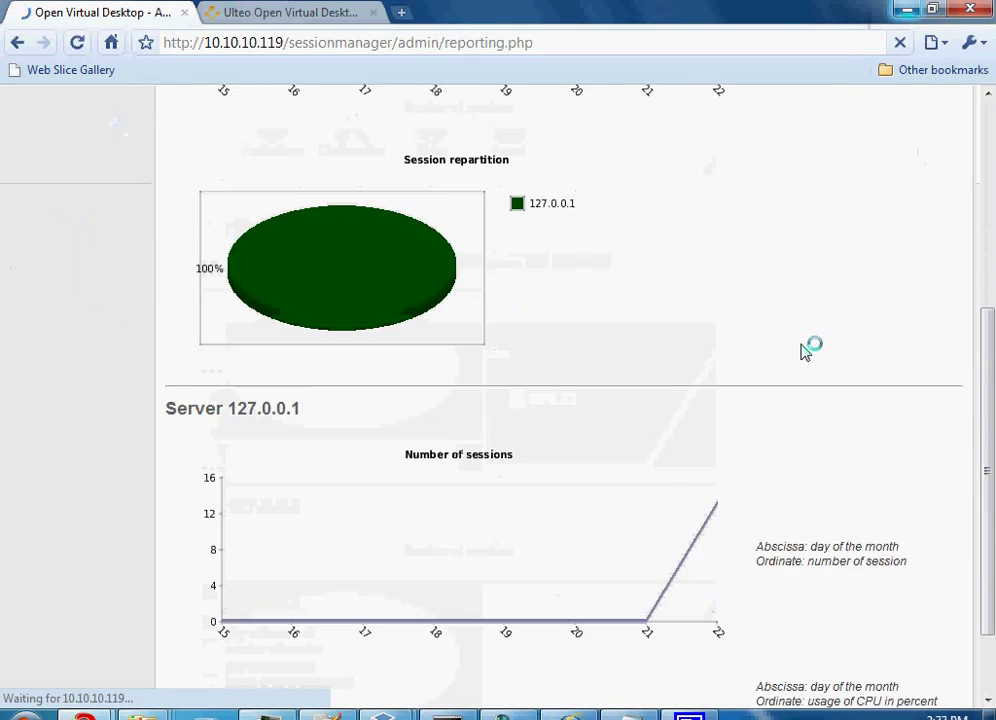
pyautogui.scroll(3, 804, 351)
pyautogui.scroll(4, 806, 352)
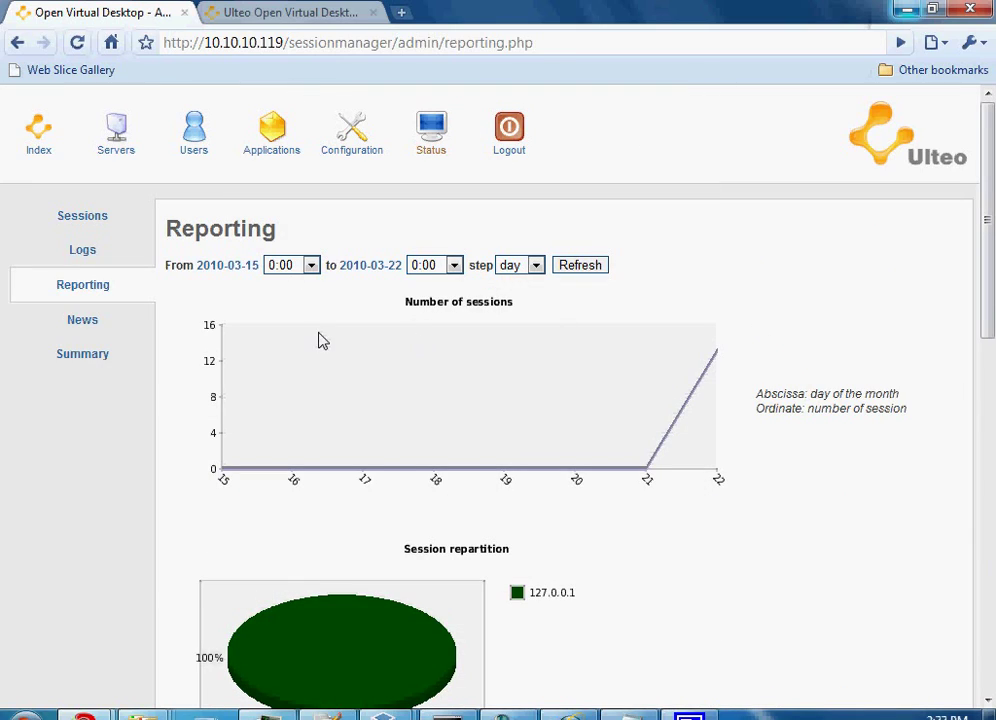
# - Review the Status Summary's full users and servers lists, then return to the admin index page
pyautogui.click(84, 356)
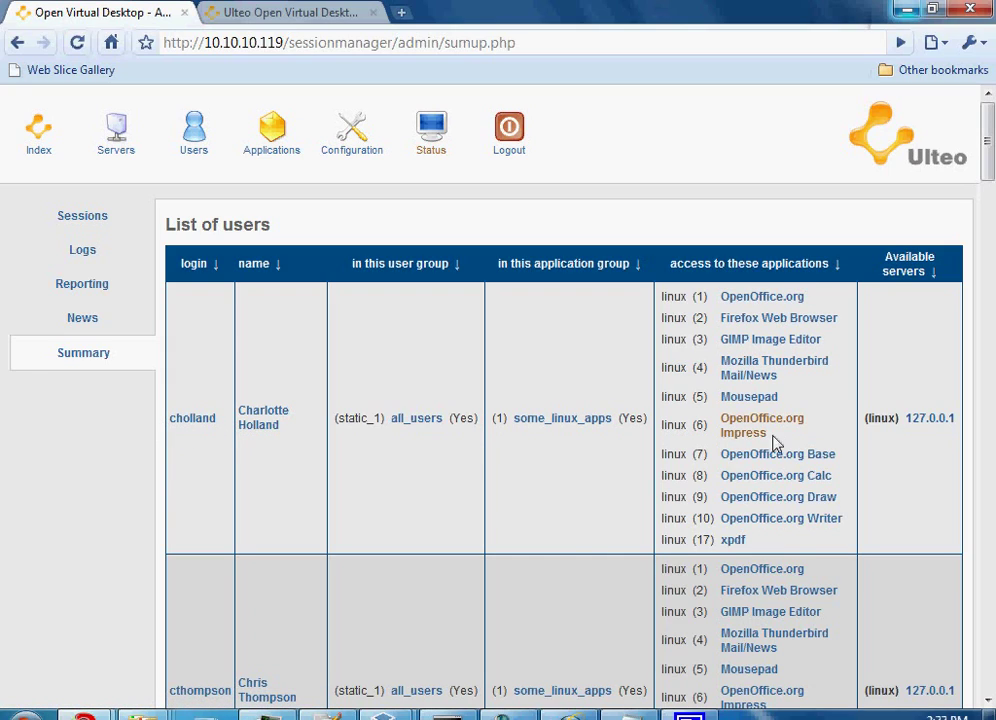
pyautogui.scroll(-3, 821, 496)
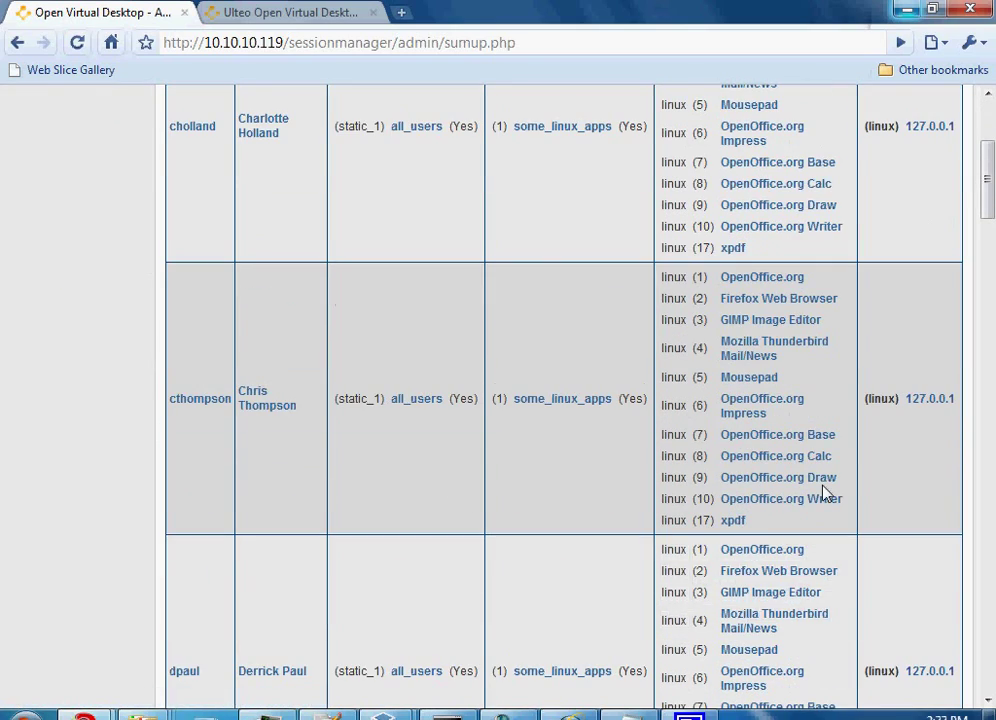
pyautogui.scroll(-3, 823, 492)
pyautogui.scroll(-15, 823, 492)
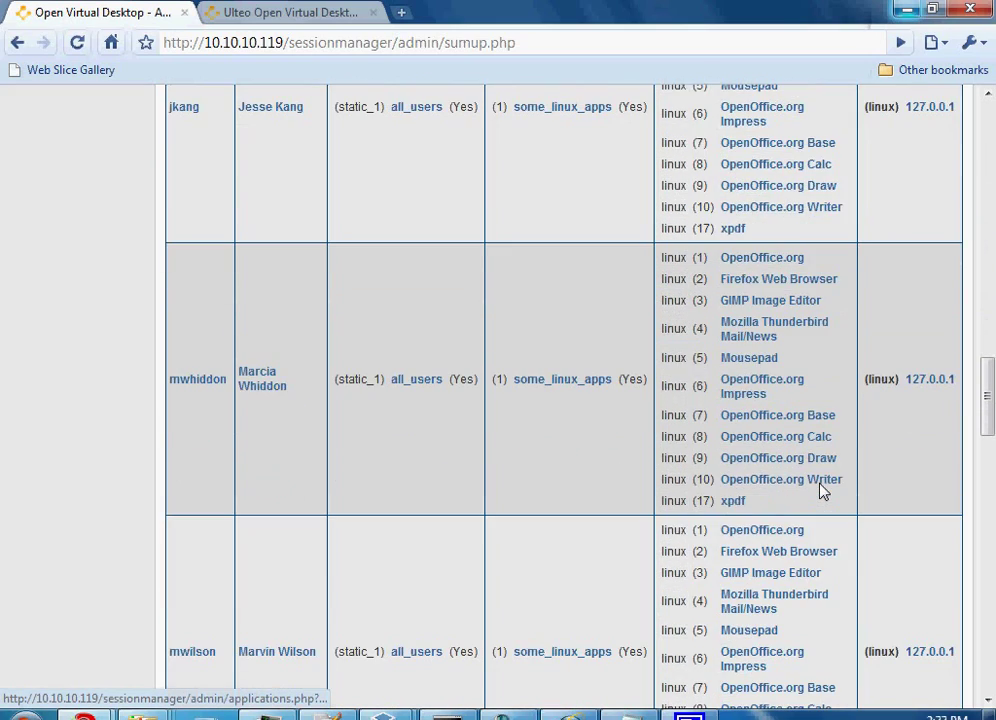
pyautogui.scroll(-15, 822, 490)
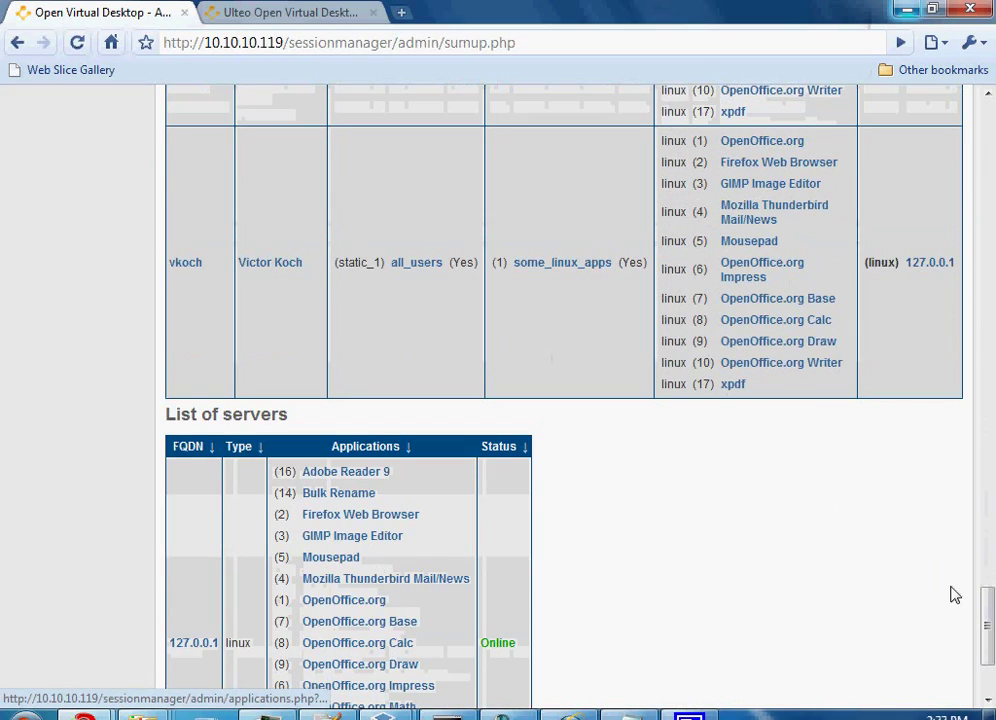
pyautogui.moveTo(986, 623); pyautogui.dragTo(988, 651)
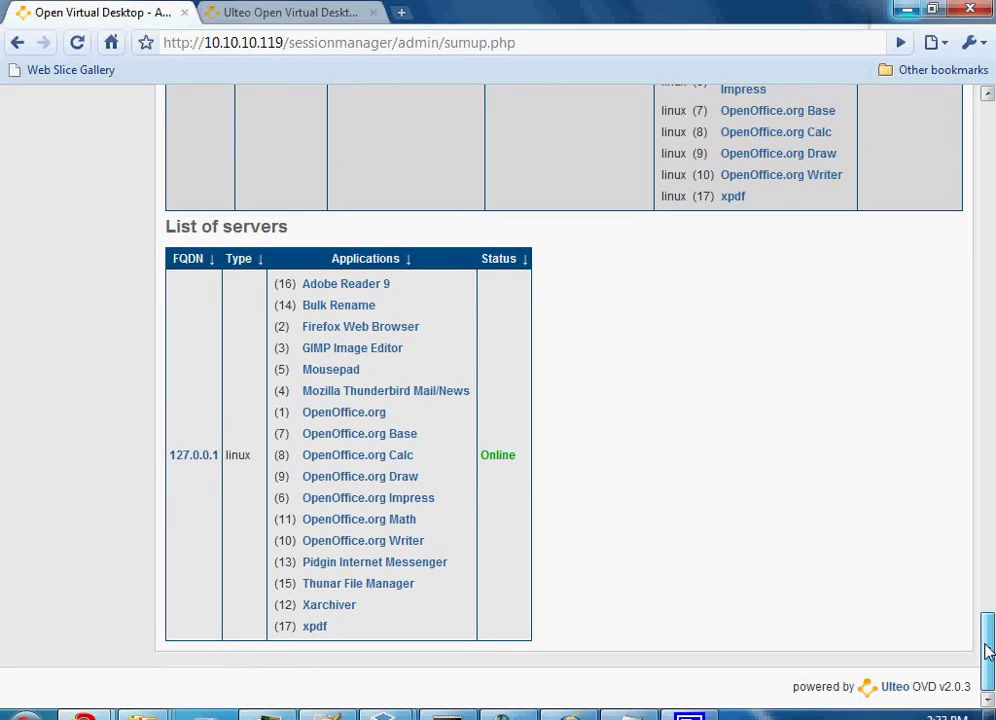
pyautogui.moveTo(988, 651); pyautogui.dragTo(987, 140)
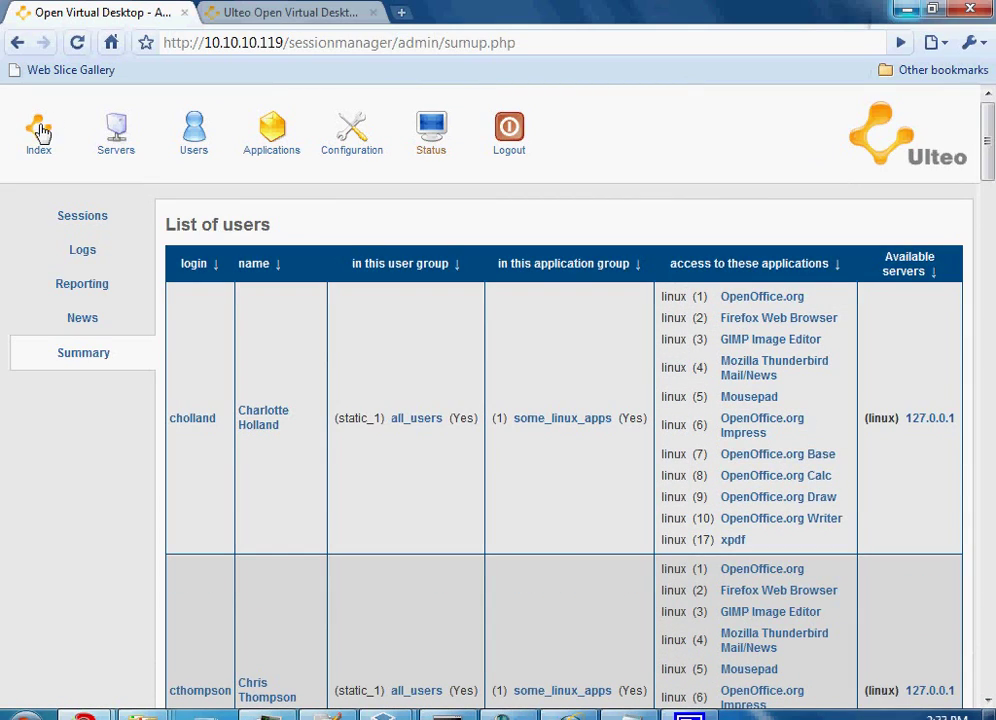
pyautogui.click(40, 130)
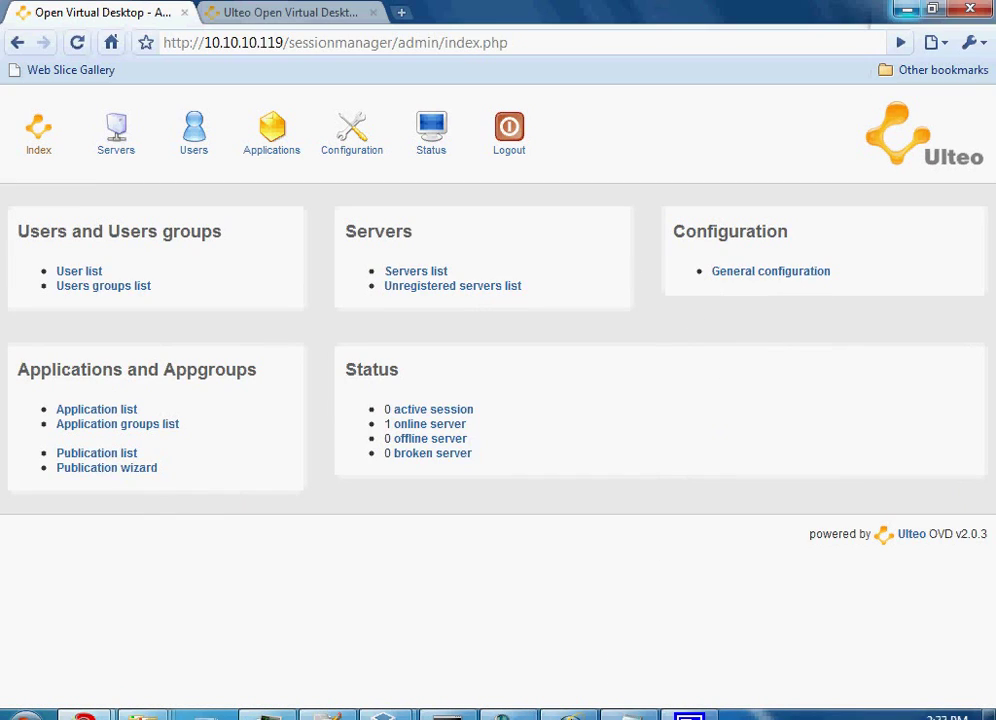
# - Switch to the Internet Explorer OVD portal and log in as the user selected in the Login dropdown
pyautogui.hotkey('alt', 'Tab')
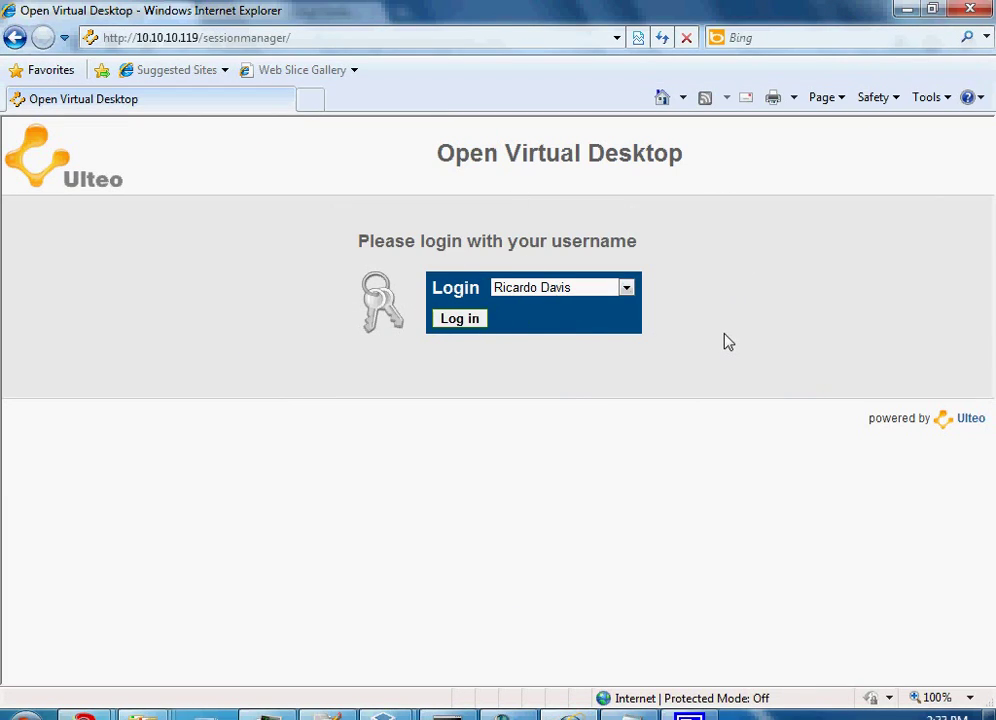
pyautogui.click(460, 320)
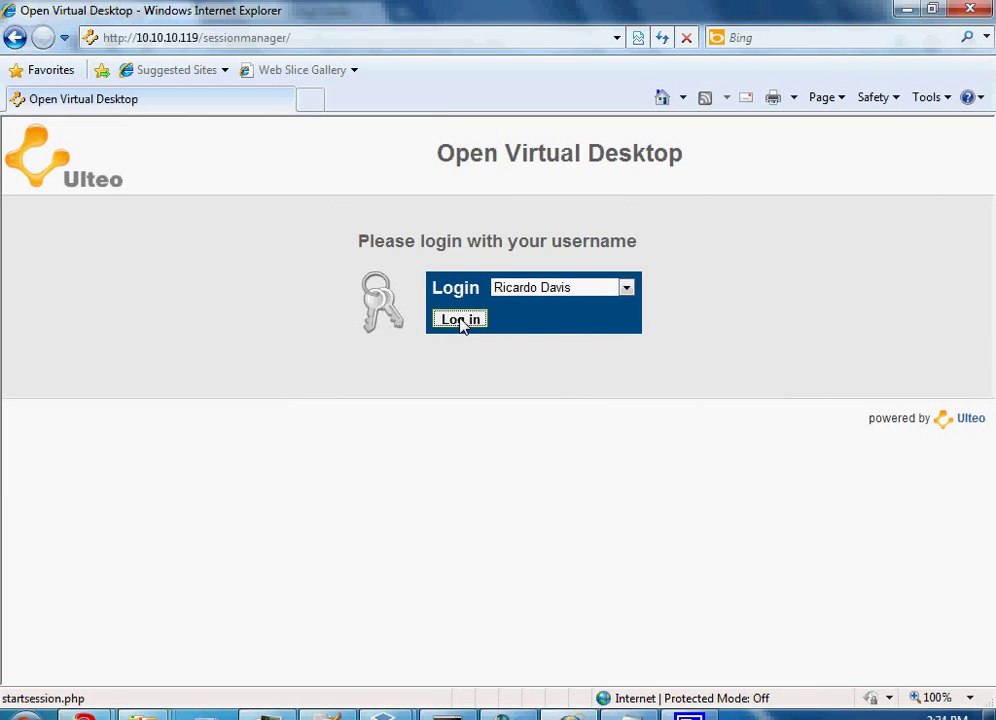